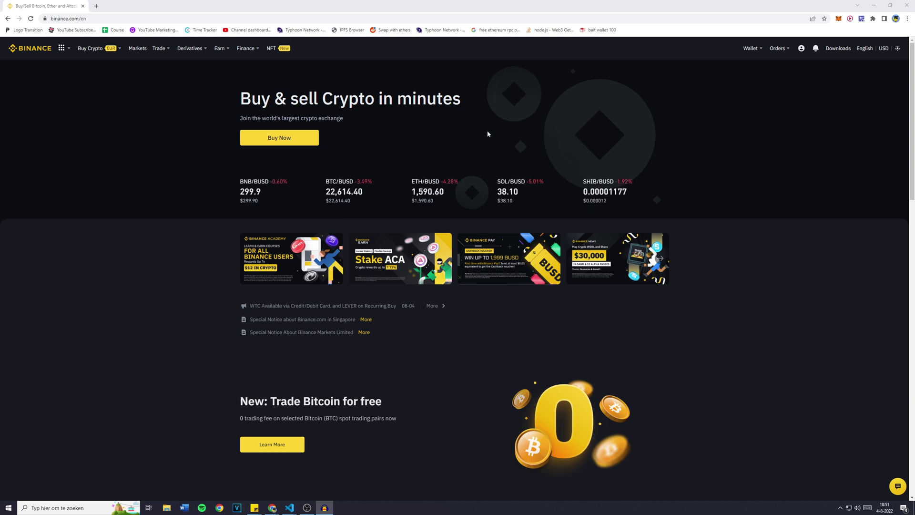
# Open Binance's Strategy Trading page.
pyautogui.moveTo(162, 52)
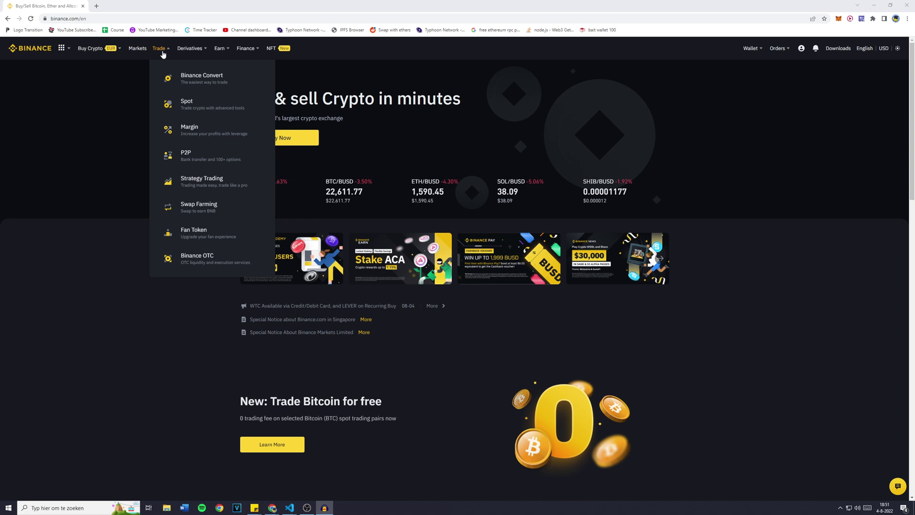
pyautogui.click(219, 191)
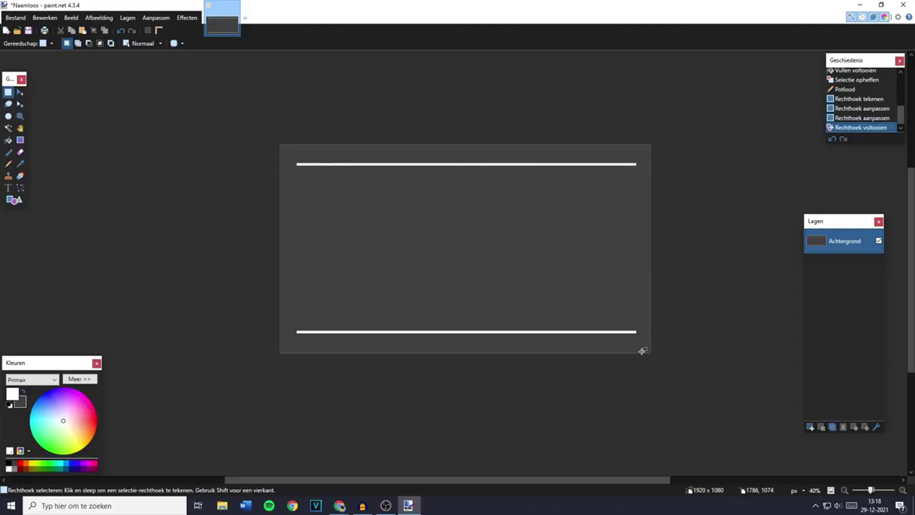
# Switch to paint.net and draw eleven near-horizontal white lines, width 3, evenly spaced between the two thick white lines.
pyautogui.scroll(3, 561, 345)
pyautogui.click(20, 187)
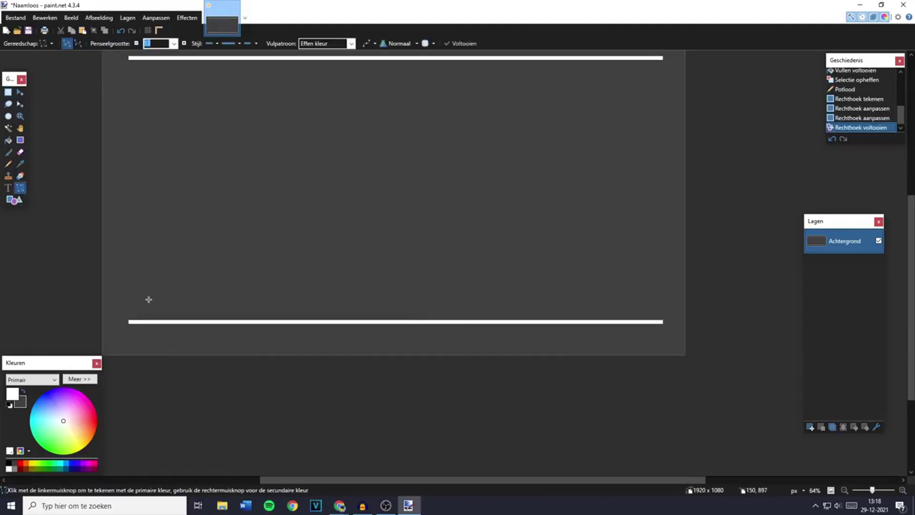
pyautogui.scroll(1, 110, 269)
pyautogui.moveTo(136, 353); pyautogui.dragTo(659, 356)
pyautogui.write('3')
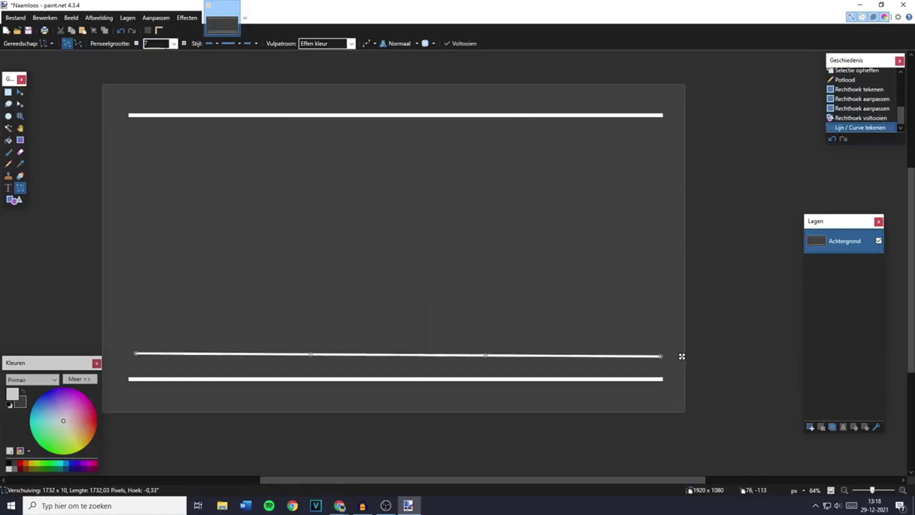
pyautogui.moveTo(142, 329); pyautogui.dragTo(657, 322)
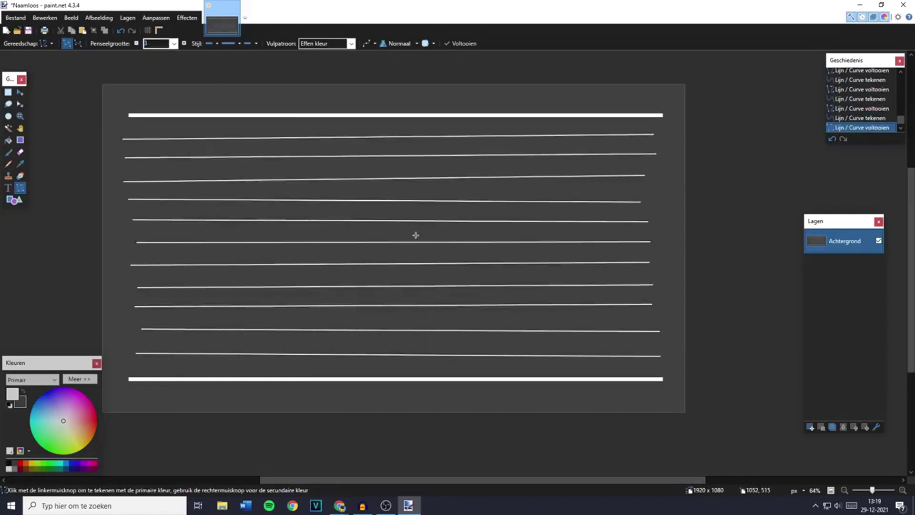
# With green as primary and red as secondary colour, paint four size-30 green dots stepping down from the fifth thin line above the bottom.
pyautogui.scroll(-3, 439, 263)
pyautogui.scroll(2, 237, 310)
pyautogui.scroll(3, 237, 311)
pyautogui.scroll(1, 241, 327)
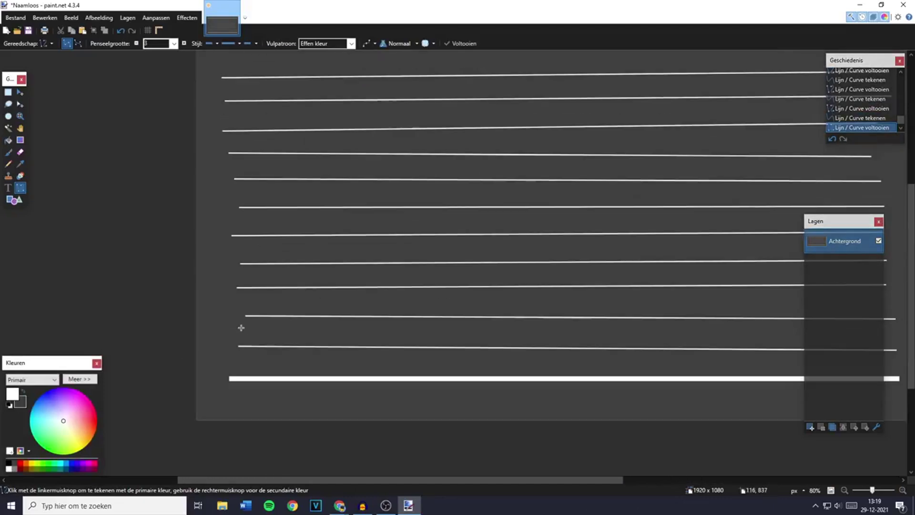
pyautogui.scroll(-2, 222, 378)
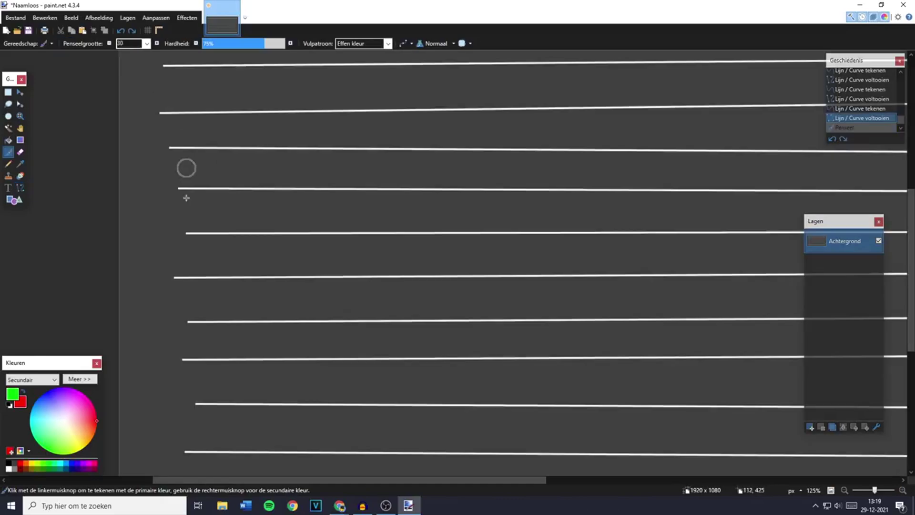
pyautogui.scroll(-3, 184, 167)
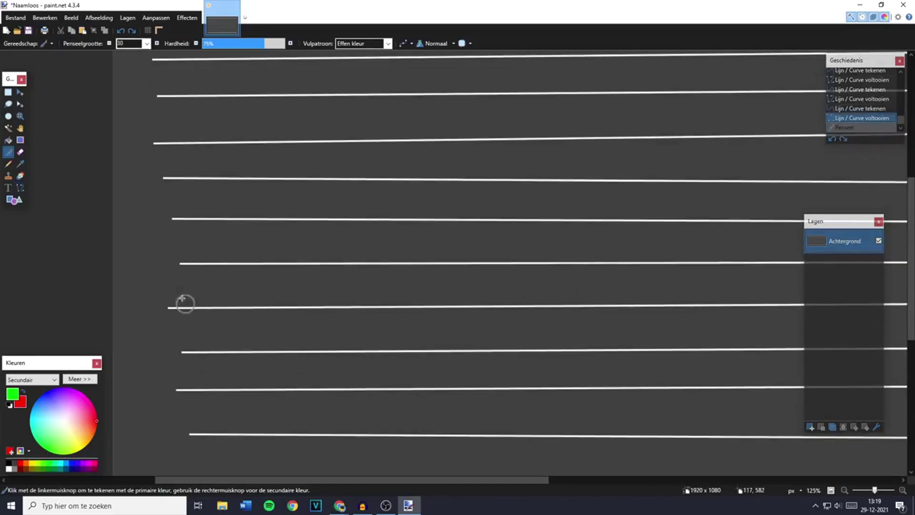
pyautogui.click(176, 308)
pyautogui.scroll(-4, 195, 330)
pyautogui.scroll(4, 195, 330)
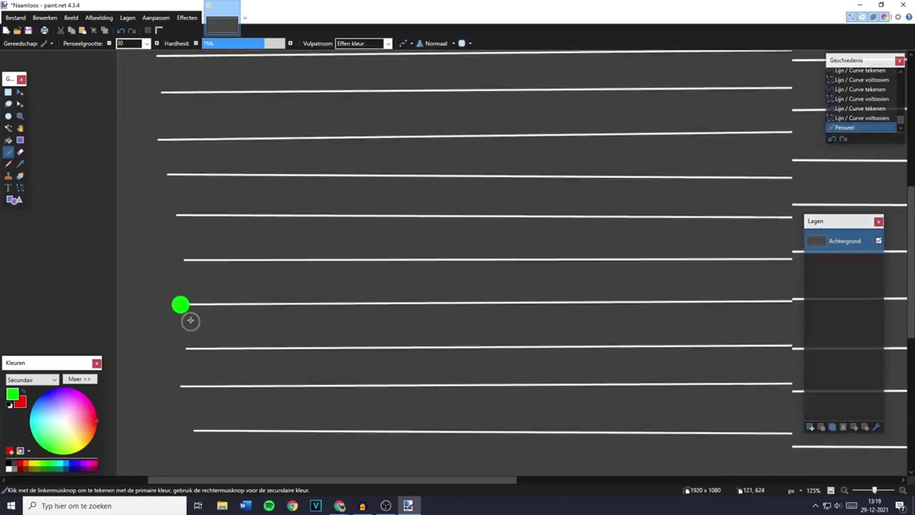
pyautogui.click(207, 353)
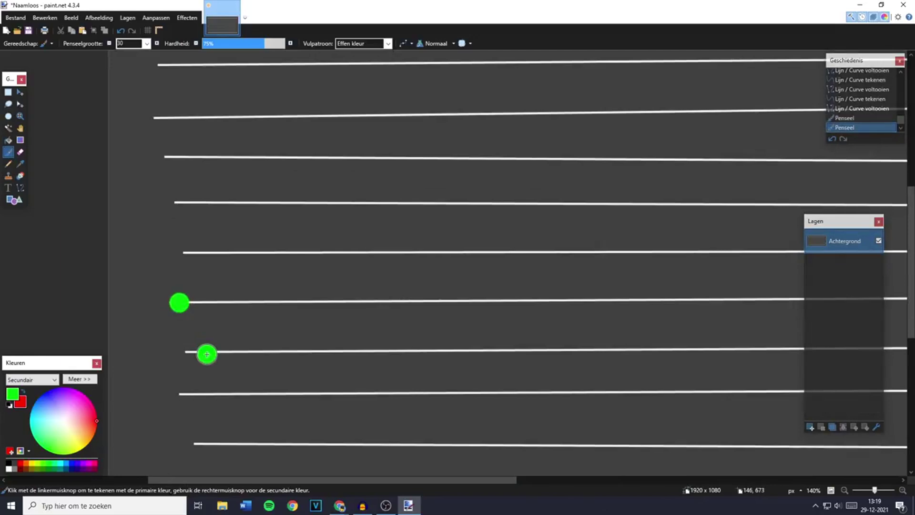
pyautogui.click(237, 396)
pyautogui.scroll(-3, 238, 393)
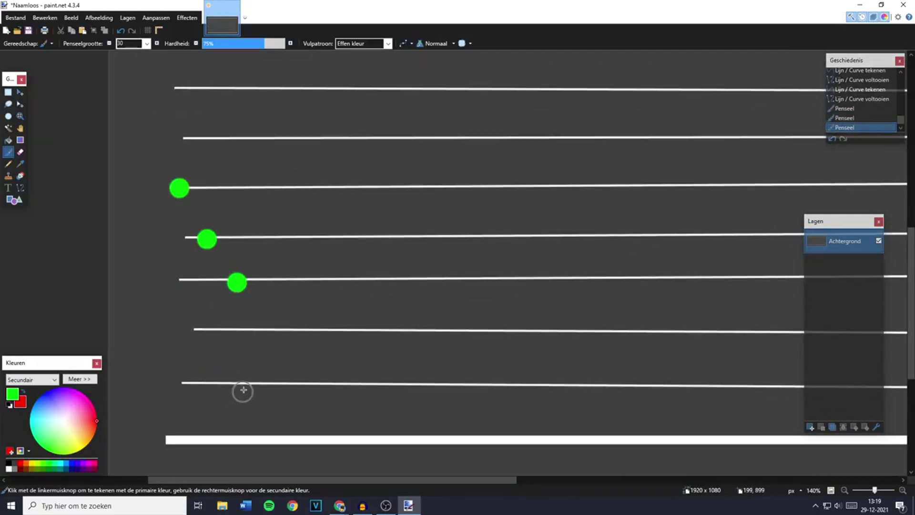
pyautogui.click(269, 333)
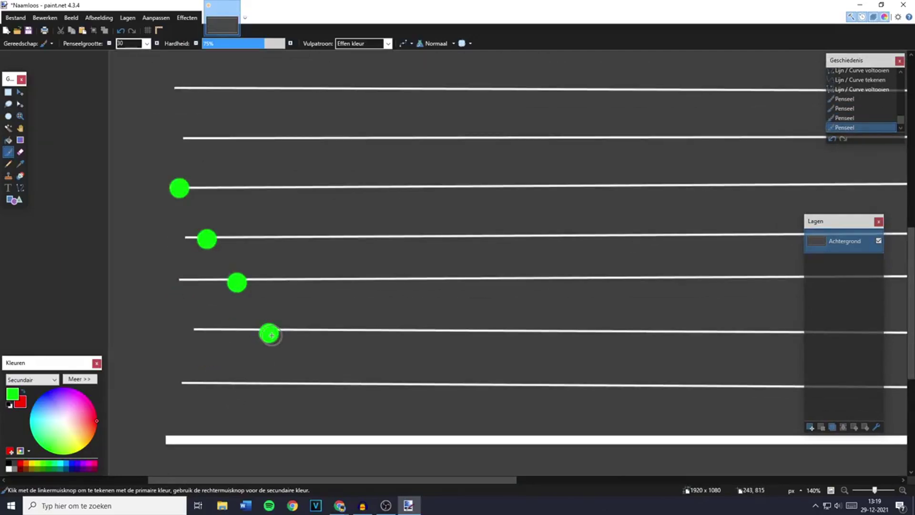
# Paint three red dots stepping up over the next three grid lines, to the right of the four green dots.
pyautogui.scroll(1, 293, 324)
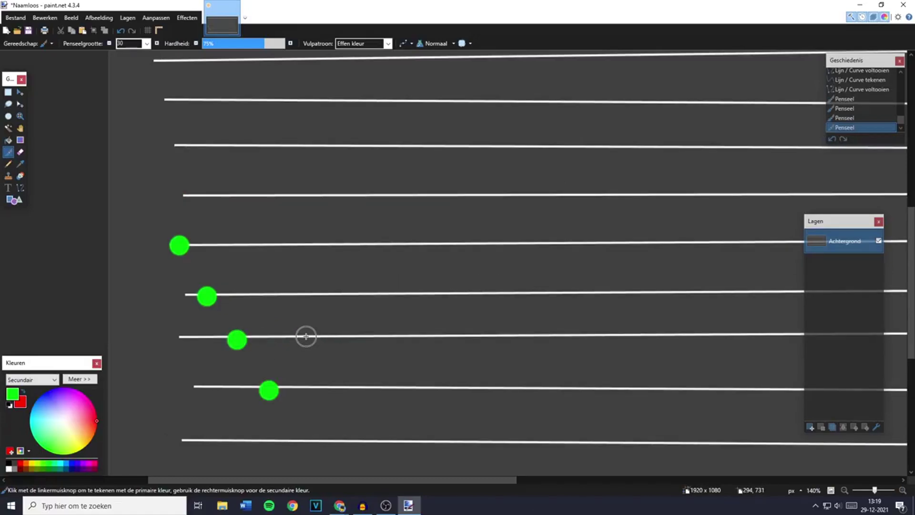
pyautogui.rightClick(307, 337)
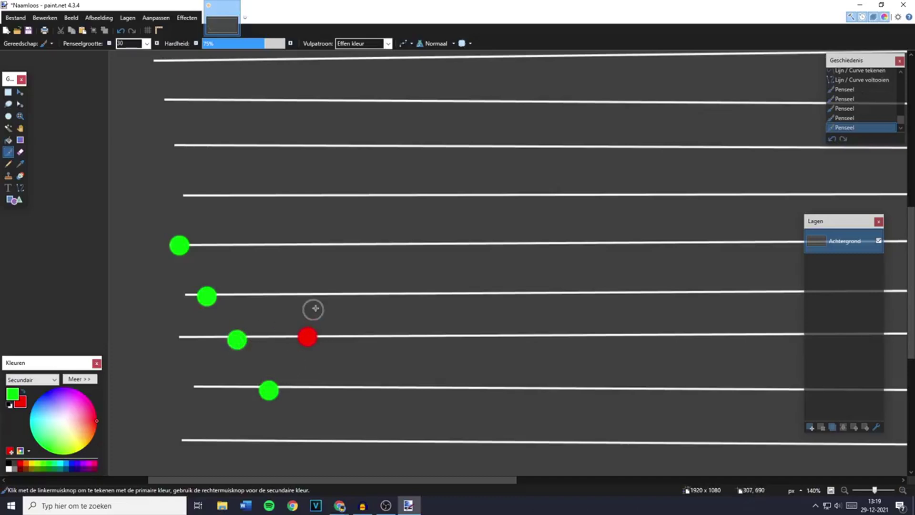
pyautogui.rightClick(347, 293)
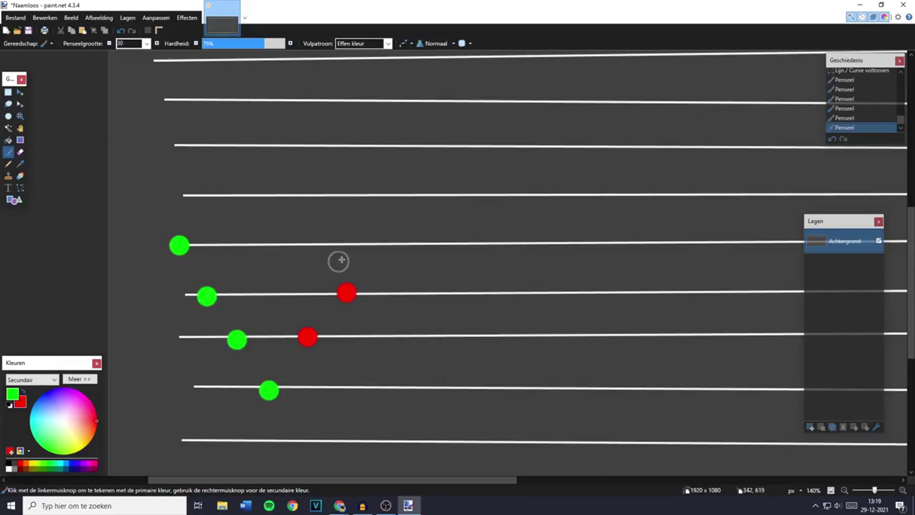
pyautogui.rightClick(368, 245)
# Paint five green dots stepping down one grid line at a time from the highest red dot to the thick bottom line.
pyautogui.click(402, 292)
pyautogui.click(424, 337)
pyautogui.click(457, 386)
pyautogui.scroll(-3, 457, 362)
pyautogui.click(494, 276)
pyautogui.click(523, 323)
pyautogui.scroll(-3, 444, 320)
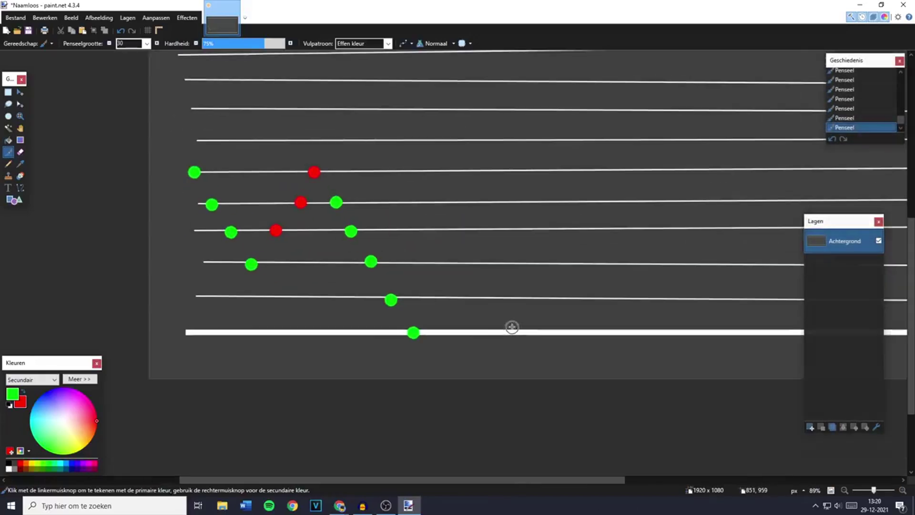
# Paint three red dots stepping up from the thick bottom line, followed by three green dots stepping back down to it.
pyautogui.scroll(3, 511, 327)
pyautogui.rightClick(403, 287)
pyautogui.rightClick(433, 233)
pyautogui.rightClick(458, 182)
pyautogui.click(486, 234)
pyautogui.click(509, 287)
pyautogui.click(544, 341)
# Paint five red dots stepping up from the second green dot on the thick bottom line.
pyautogui.rightClick(575, 287)
pyautogui.rightClick(603, 233)
pyautogui.rightClick(627, 183)
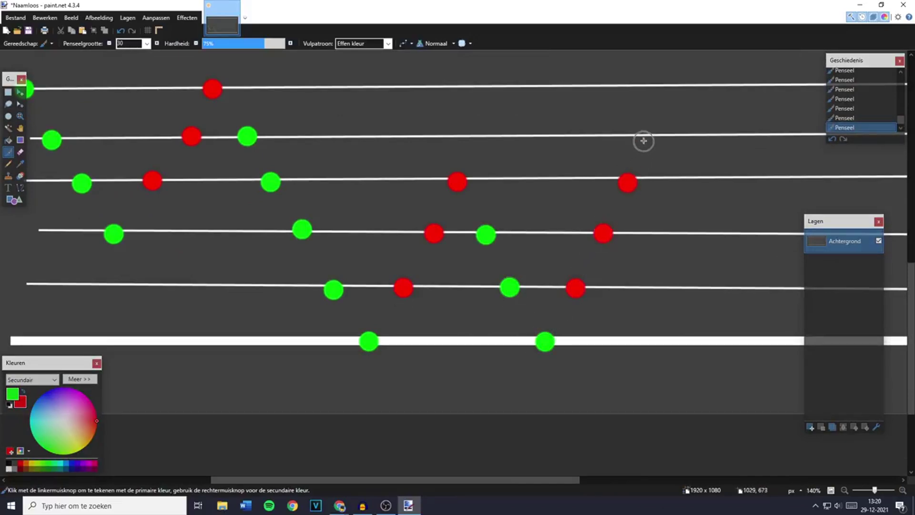
pyautogui.rightClick(659, 90)
# Remove the topmost red dot, paint four green dots stepping down to the thick bottom line, and add five red dots stepping up.
pyautogui.scroll(-5, 533, 196)
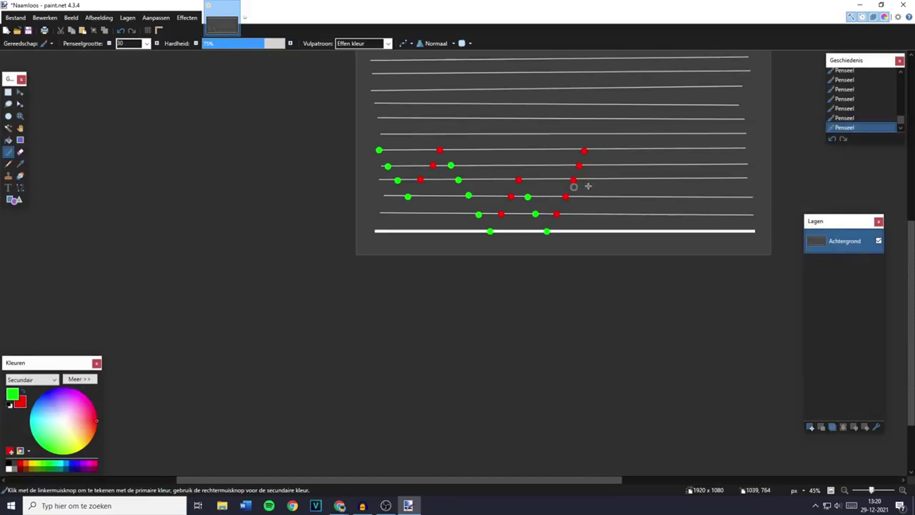
pyautogui.scroll(3, 562, 189)
pyautogui.scroll(-2, 592, 171)
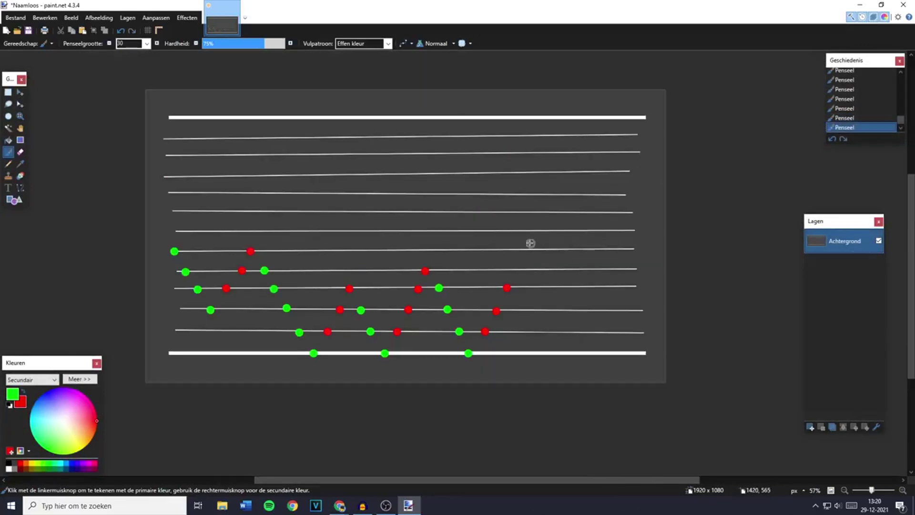
pyautogui.scroll(3, 516, 271)
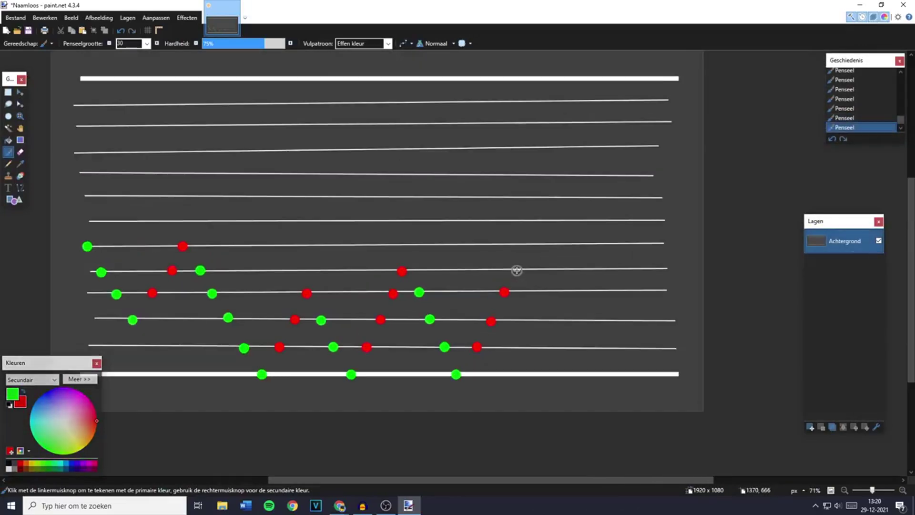
pyautogui.click(528, 241)
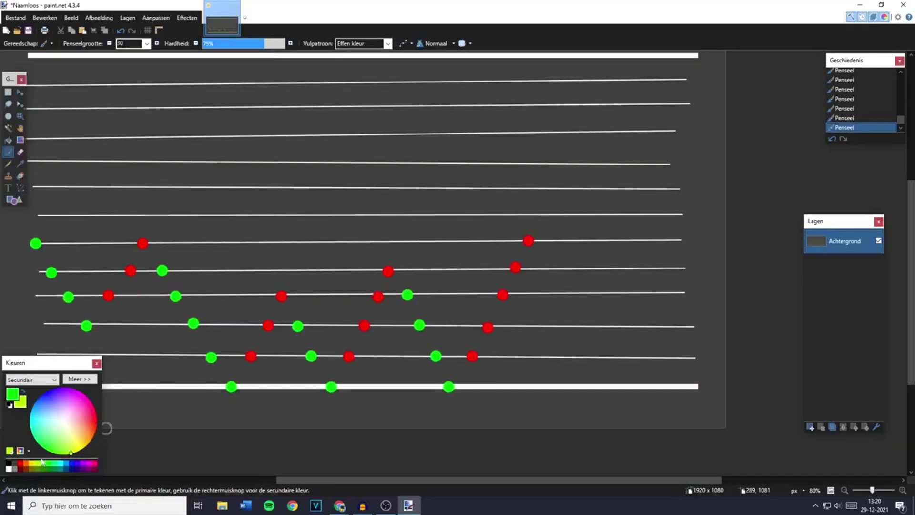
# Paint six yellow-green dots continuing upward from the last red dot, one on each of the six upper thin lines.
pyautogui.scroll(3, 529, 239)
pyautogui.click(538, 272)
pyautogui.click(547, 246)
pyautogui.click(557, 222)
pyautogui.click(569, 190)
pyautogui.click(576, 165)
pyautogui.click(583, 140)
# Paint five green dots stepping down the upper grid lines, starting one line below the highest yellow-green dot.
pyautogui.click(598, 164)
pyautogui.click(609, 187)
pyautogui.click(620, 219)
pyautogui.click(632, 245)
pyautogui.click(642, 267)
# Set the secondary colour to red and paint five red dots stepping up to the highest thin line.
pyautogui.rightClick(20, 463)
pyautogui.rightClick(656, 245)
pyautogui.rightClick(661, 221)
pyautogui.rightClick(669, 190)
pyautogui.rightClick(680, 162)
pyautogui.rightClick(686, 138)
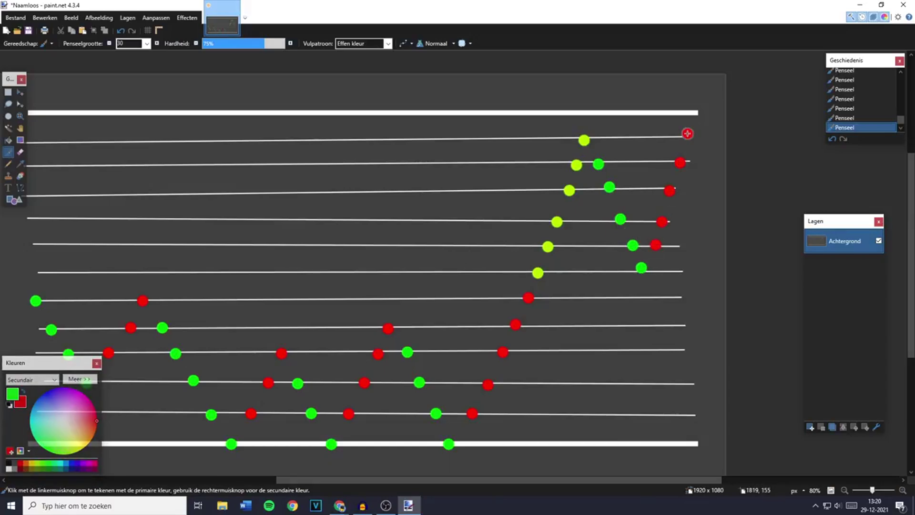
# Using the Line/Curve tool in cyan at width 9, connect the three lowest green dots of the first descent to red dots one line higher.
pyautogui.scroll(-3, 531, 237)
pyautogui.scroll(2, 531, 237)
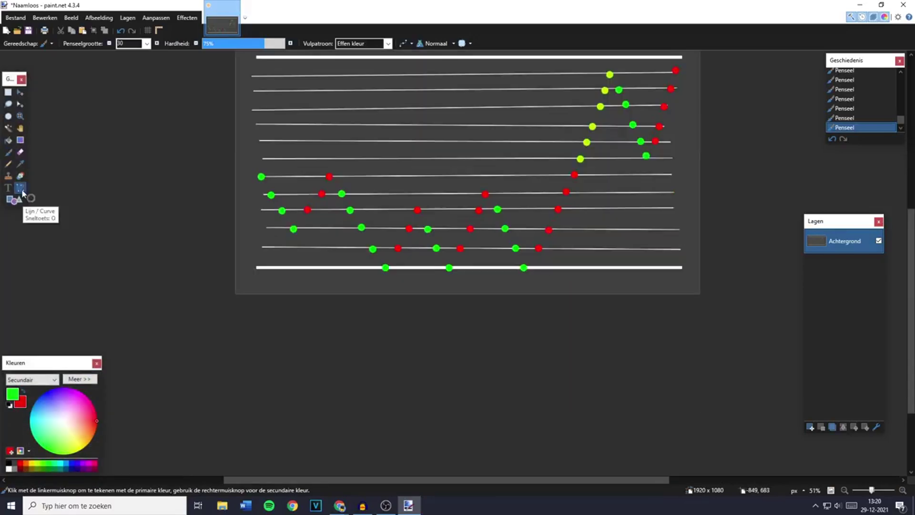
pyautogui.click(20, 187)
pyautogui.rightClick(62, 466)
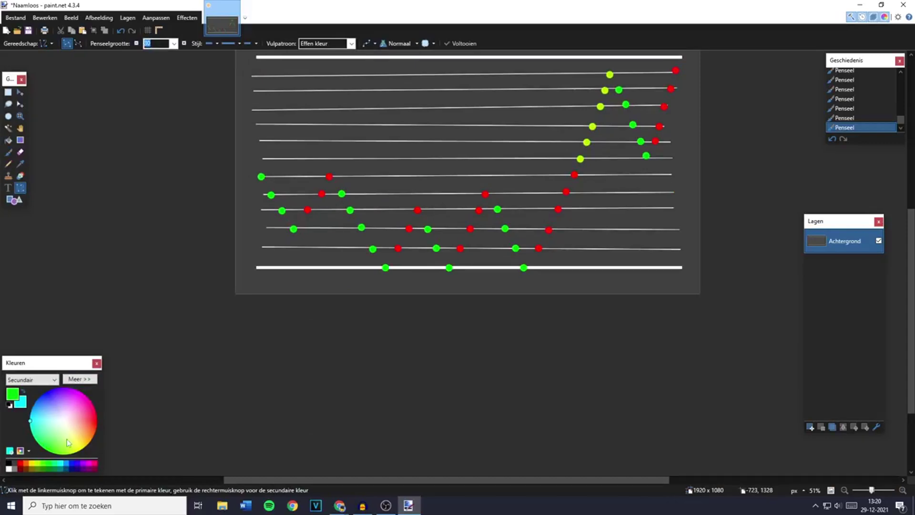
pyautogui.click(23, 390)
pyautogui.write('9')
pyautogui.scroll(2, 313, 213)
pyautogui.scroll(3, 314, 214)
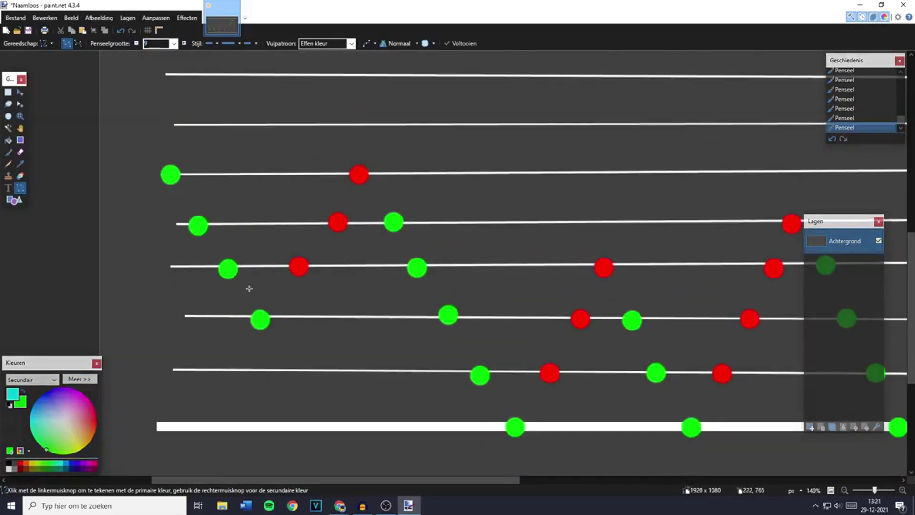
pyautogui.moveTo(260, 319); pyautogui.dragTo(299, 267)
pyautogui.press('Return')
pyautogui.moveTo(227, 269); pyautogui.dragTo(337, 221)
pyautogui.press('Return')
pyautogui.moveTo(198, 225); pyautogui.dragTo(358, 174)
pyautogui.press('Return')
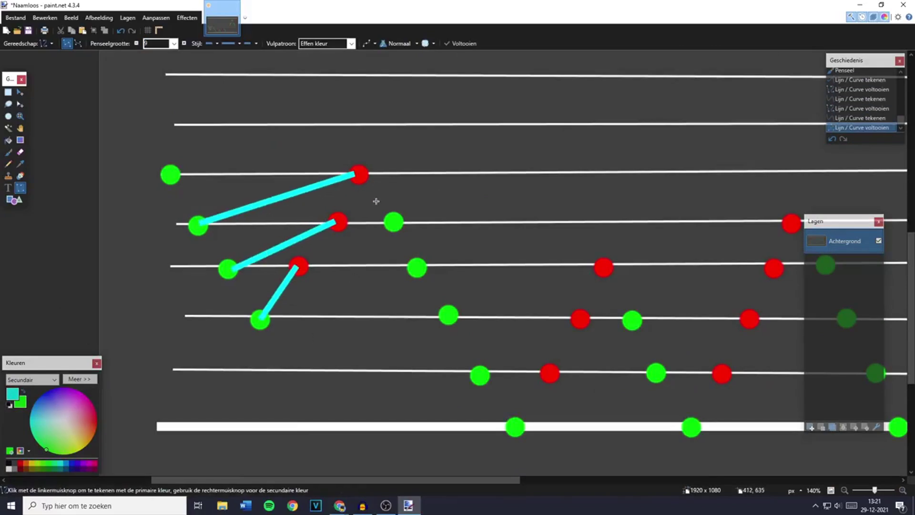
# Connect the remaining green dots on the lower grid lines to their matching red dots one line higher with cyan lines.
pyautogui.scroll(-3, 259, 192)
pyautogui.scroll(3, 259, 192)
pyautogui.scroll(-4, 235, 193)
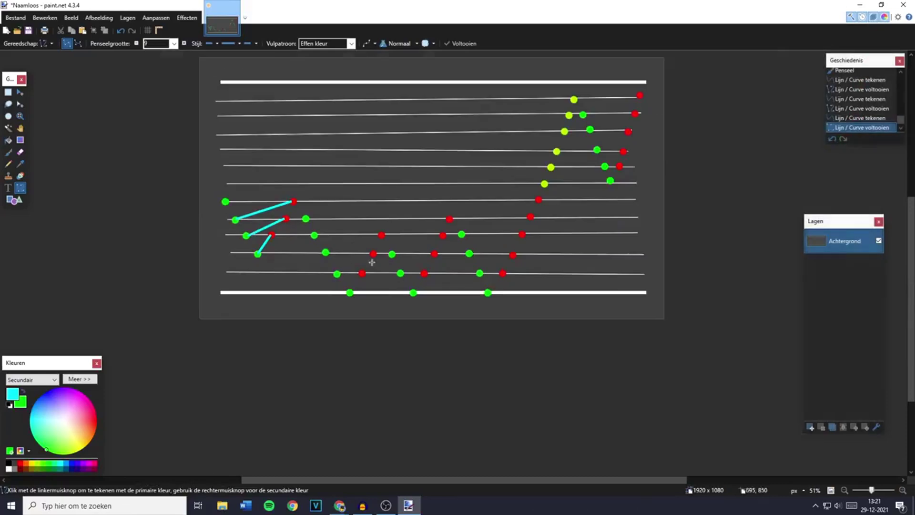
pyautogui.scroll(4, 235, 192)
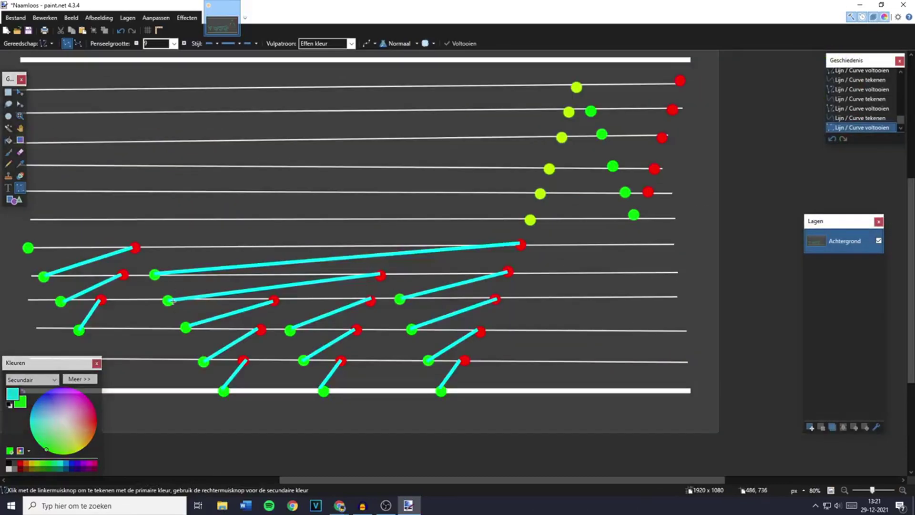
# Draw a long cyan line from the very first green dot to the lowest yellow-green dot.
pyautogui.scroll(2, 214, 256)
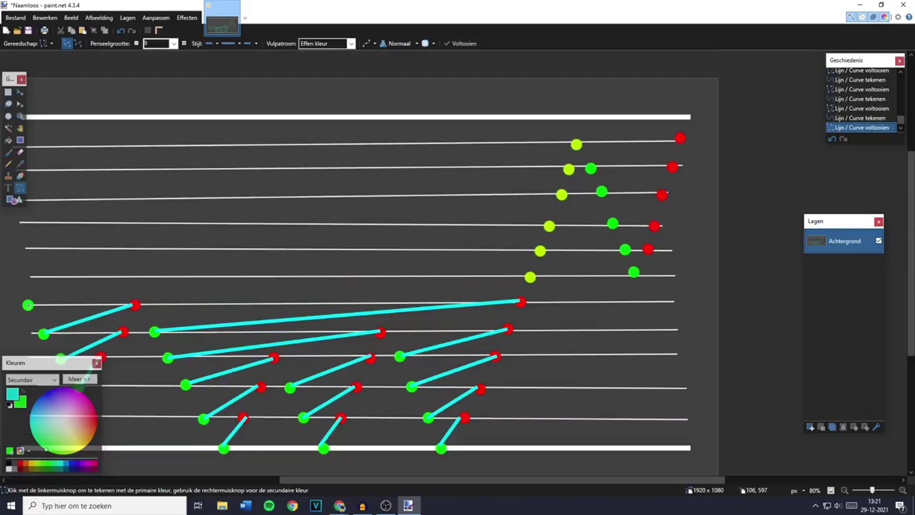
pyautogui.moveTo(28, 305)
pyautogui.mouseDown()
pyautogui.moveTo(361, 263)
pyautogui.moveTo(530, 276)
pyautogui.mouseUp()
pyautogui.press('Return')
# Connect each of the five green dots on the upper grid lines to the red dot one line higher with cyan lines.
pyautogui.scroll(5, 530, 277)
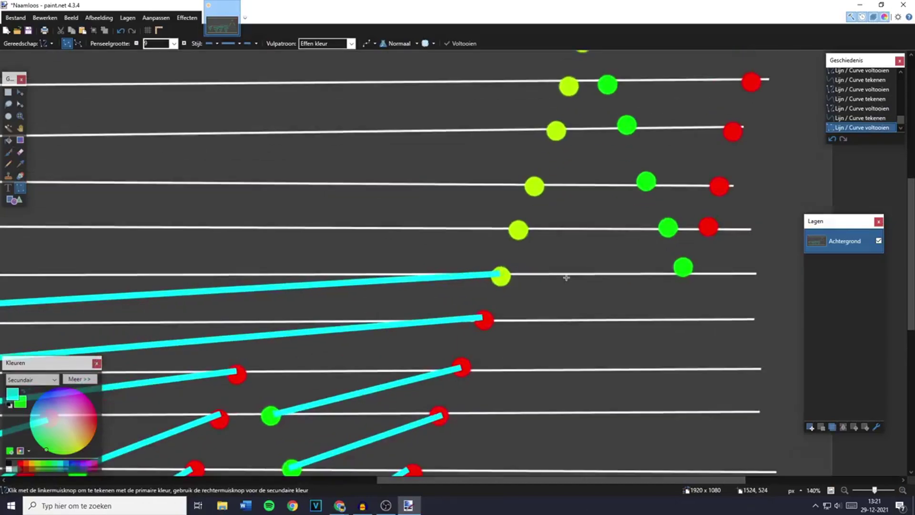
pyautogui.scroll(-5, 409, 242)
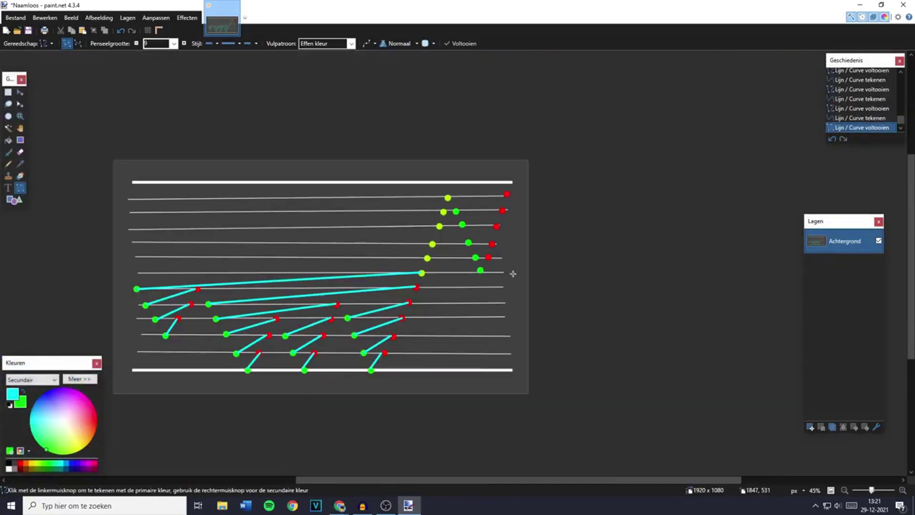
pyautogui.scroll(4, 510, 270)
pyautogui.moveTo(407, 339); pyautogui.dragTo(443, 277)
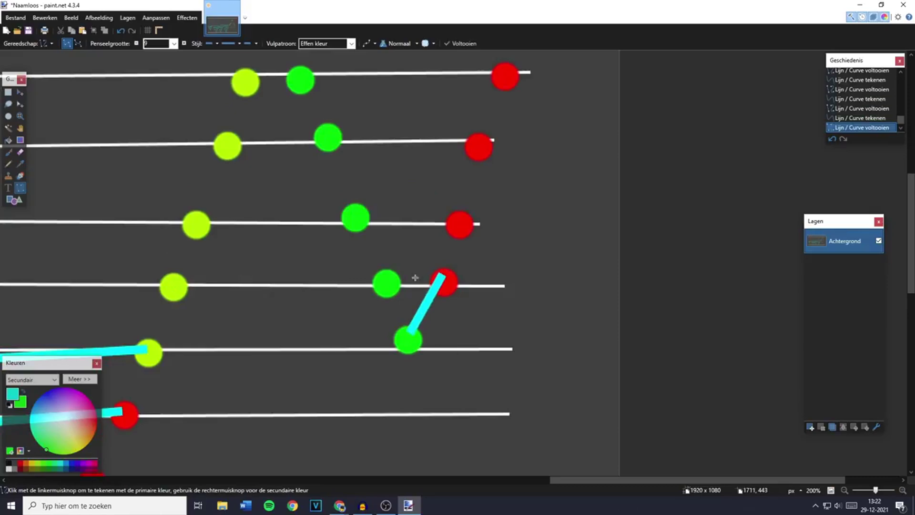
pyautogui.moveTo(386, 281); pyautogui.dragTo(461, 221)
pyautogui.moveTo(356, 217)
pyautogui.mouseDown()
pyautogui.moveTo(468, 166)
pyautogui.moveTo(484, 146)
pyautogui.mouseUp()
pyautogui.scroll(3, 484, 146)
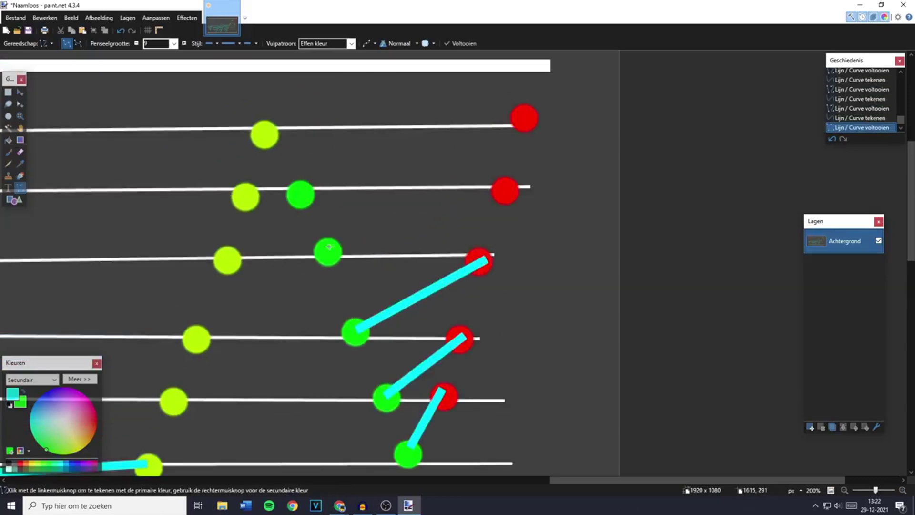
pyautogui.moveTo(330, 246); pyautogui.dragTo(506, 192)
pyautogui.moveTo(305, 191); pyautogui.dragTo(519, 118)
pyautogui.scroll(-5, 570, 178)
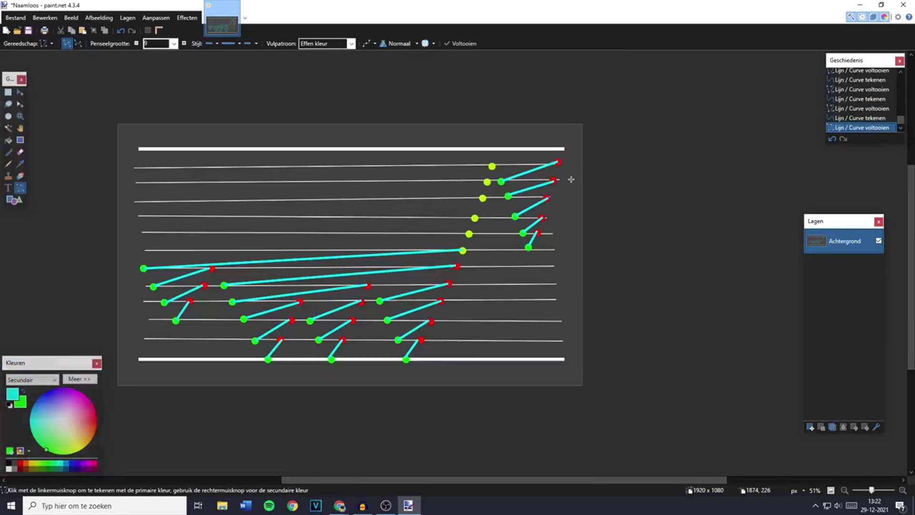
pyautogui.scroll(1, 358, 215)
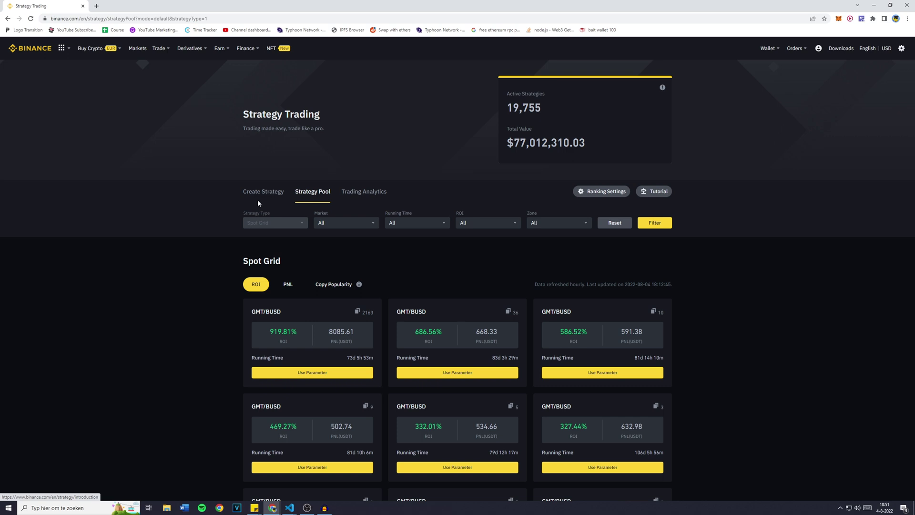
# Open the Create Strategy overview and examine its Futures Grid and Smart Trading options.
pyautogui.click(259, 211)
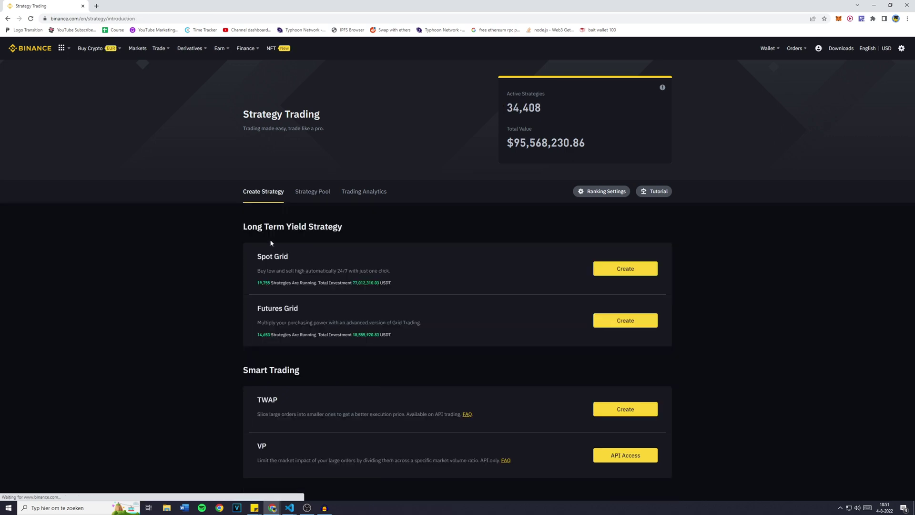
pyautogui.moveTo(258, 308); pyautogui.dragTo(313, 309)
pyautogui.click(313, 309)
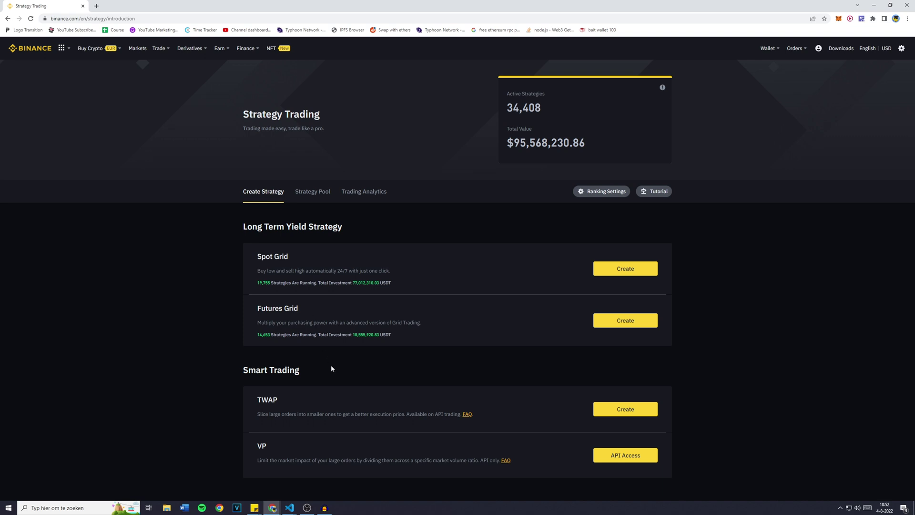
pyautogui.moveTo(331, 370); pyautogui.dragTo(238, 374)
pyautogui.click(238, 373)
# Open the Strategy Pool and examine the Active Strategies and Total Value figures.
pyautogui.click(313, 198)
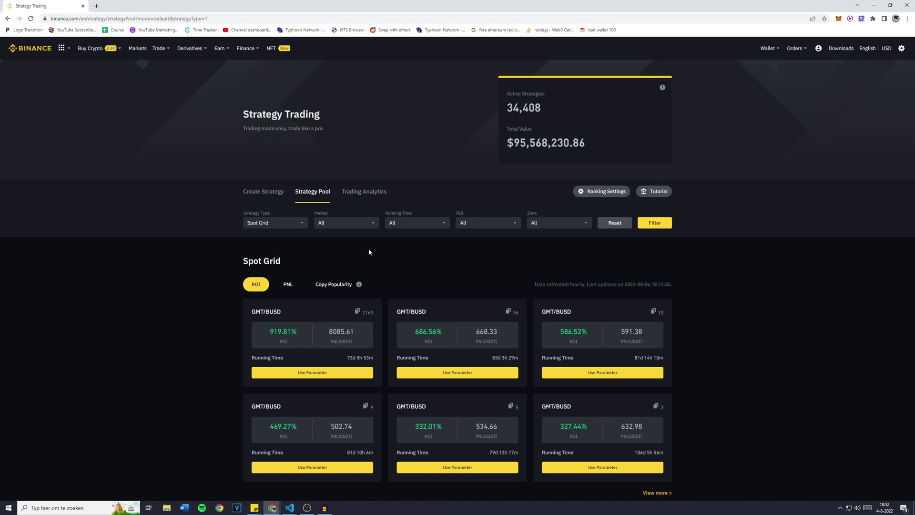
pyautogui.scroll(-2, 369, 252)
pyautogui.scroll(1, 367, 241)
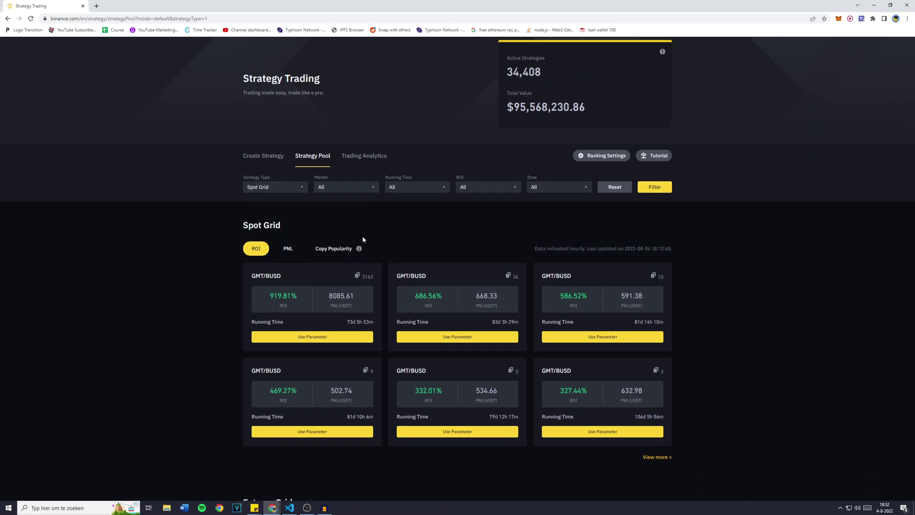
pyautogui.scroll(1, 362, 237)
pyautogui.moveTo(566, 113); pyautogui.dragTo(546, 97)
pyautogui.click(550, 105)
pyautogui.moveTo(507, 143); pyautogui.dragTo(585, 144)
pyautogui.click(588, 147)
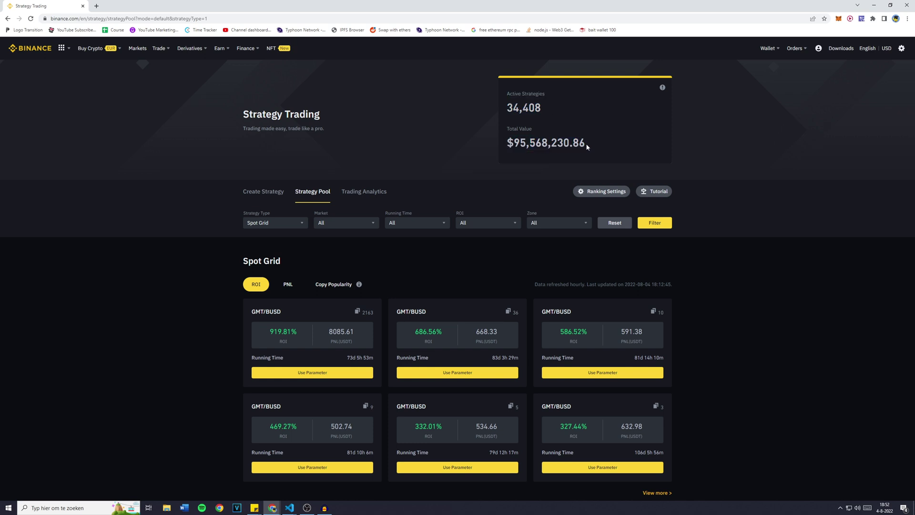
pyautogui.moveTo(506, 143); pyautogui.dragTo(514, 143)
# Rank the Spot Grid strategies by PNL and examine the ETH/BUSD strategy's returns and running time.
pyautogui.scroll(-2, 288, 178)
pyautogui.moveTo(288, 177); pyautogui.dragTo(233, 190)
pyautogui.click(232, 190)
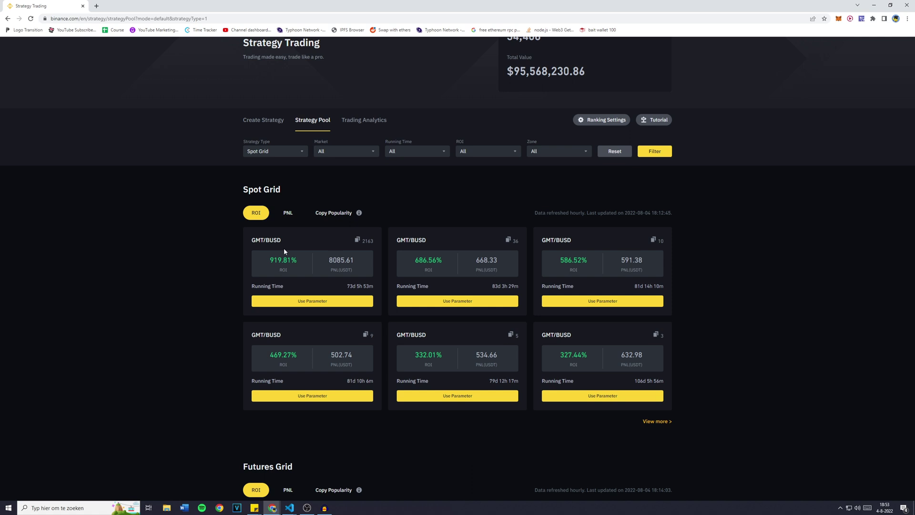
pyautogui.click(288, 214)
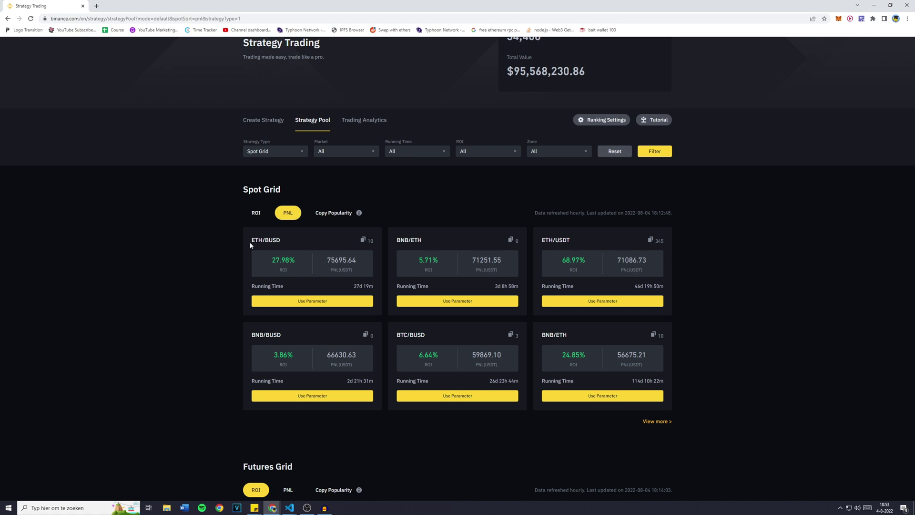
pyautogui.moveTo(250, 245); pyautogui.dragTo(310, 239)
pyautogui.click(289, 239)
pyautogui.click(301, 264)
pyautogui.moveTo(294, 270); pyautogui.dragTo(369, 286)
# Rank the Spot Grid strategies by ROI and examine the first GMT/BUSD strategy's ROI and running time.
pyautogui.click(260, 213)
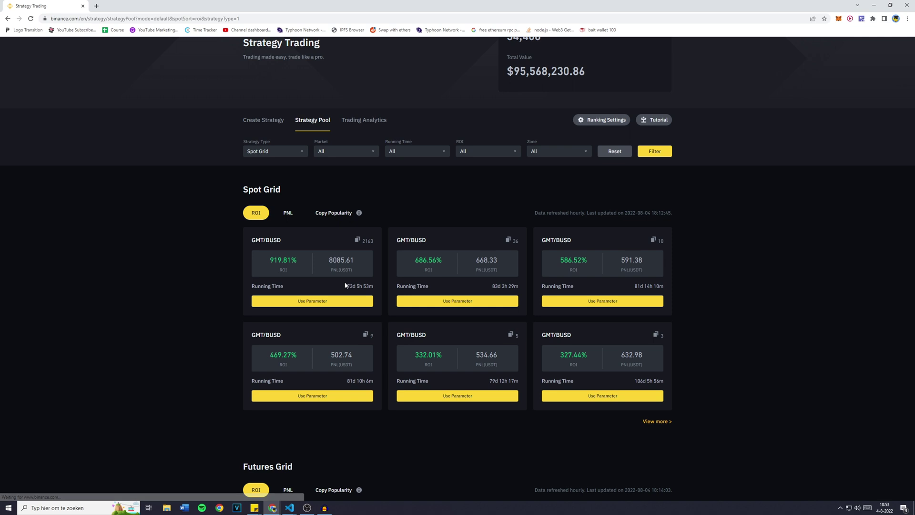
pyautogui.moveTo(285, 260); pyautogui.dragTo(267, 260)
pyautogui.click(268, 260)
pyautogui.moveTo(342, 287); pyautogui.dragTo(374, 287)
pyautogui.click(374, 286)
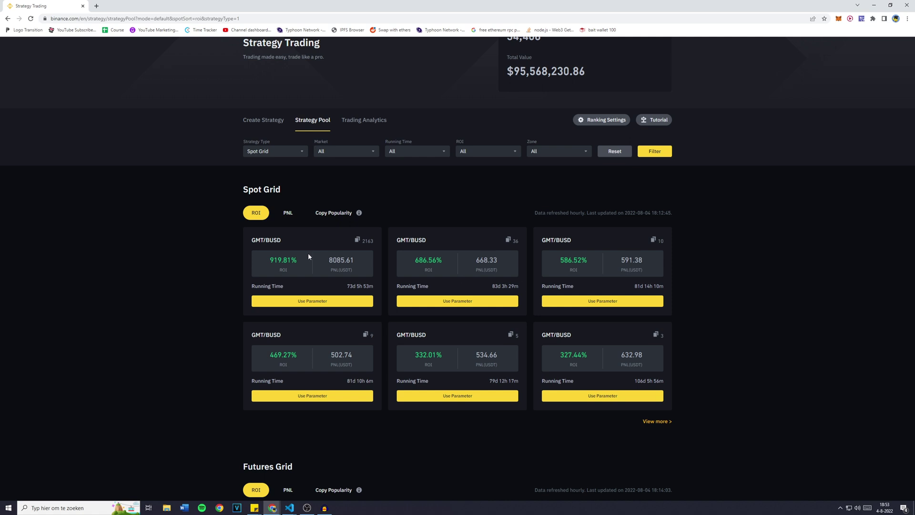
# Switch the Spot Grid ranking back to PNL and compare the running times of ETH/BUSD and BNB/ETH.
pyautogui.click(288, 213)
pyautogui.moveTo(351, 286); pyautogui.dragTo(374, 286)
pyautogui.click(373, 285)
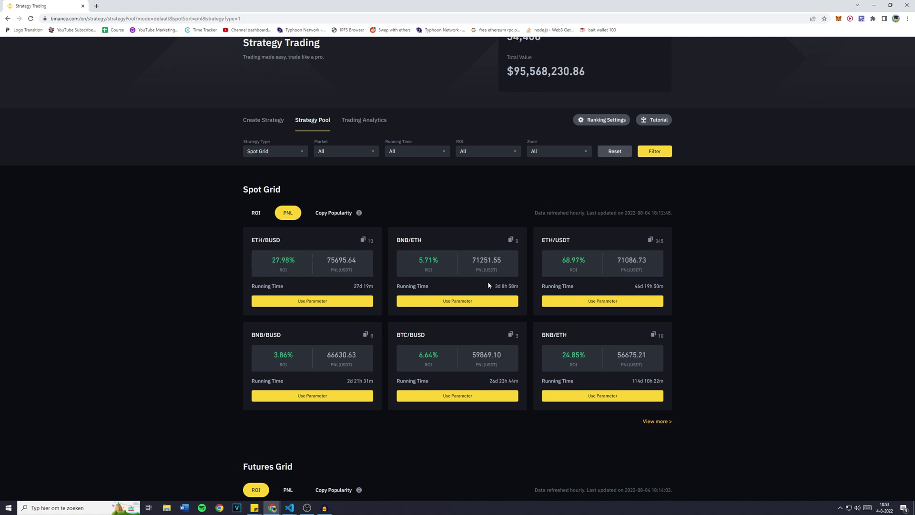
pyautogui.moveTo(396, 241); pyautogui.dragTo(436, 243)
pyautogui.click(435, 242)
pyautogui.click(486, 287)
# Look at the Futures Grid section of the strategy pool.
pyautogui.scroll(-2, 310, 259)
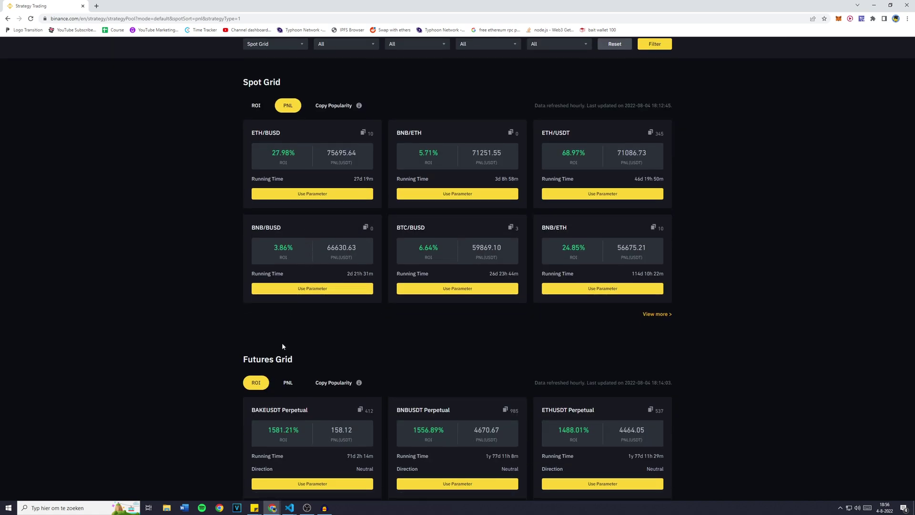
pyautogui.moveTo(292, 359); pyautogui.dragTo(234, 364)
pyautogui.click(234, 364)
pyautogui.scroll(3, 223, 339)
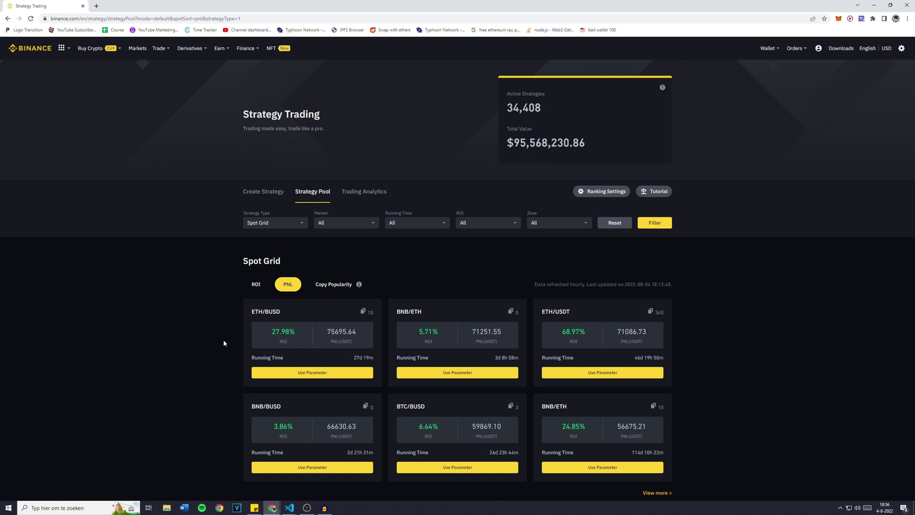
# Return to the Create Strategy overview and start creating a Spot Grid strategy.
pyautogui.click(261, 197)
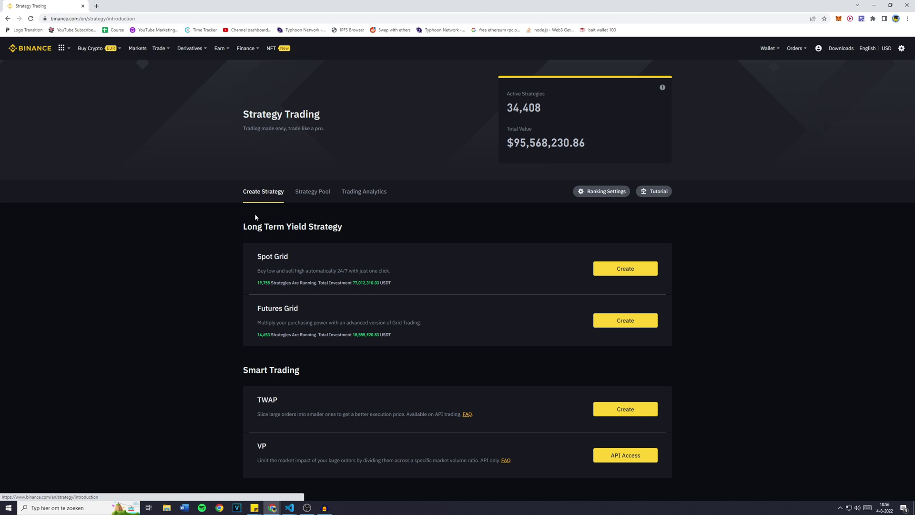
pyautogui.moveTo(302, 253); pyautogui.dragTo(249, 259)
pyautogui.click(257, 261)
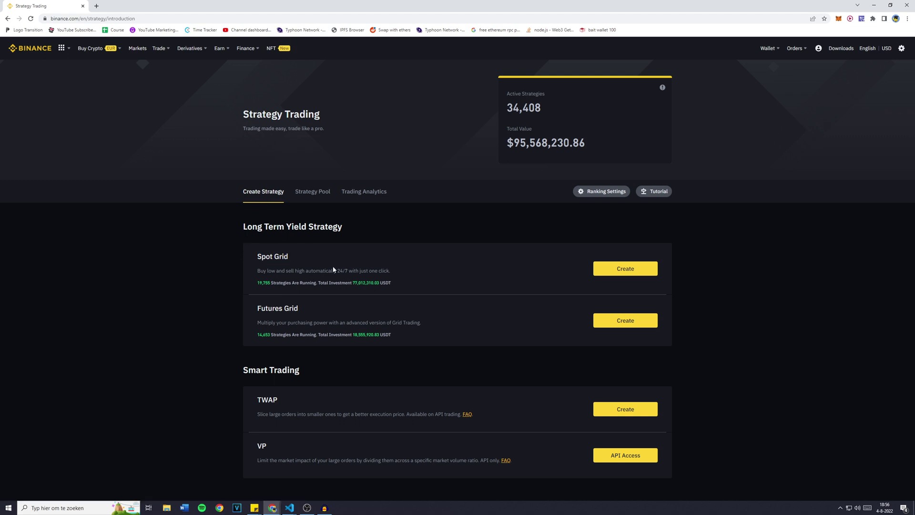
pyautogui.click(624, 273)
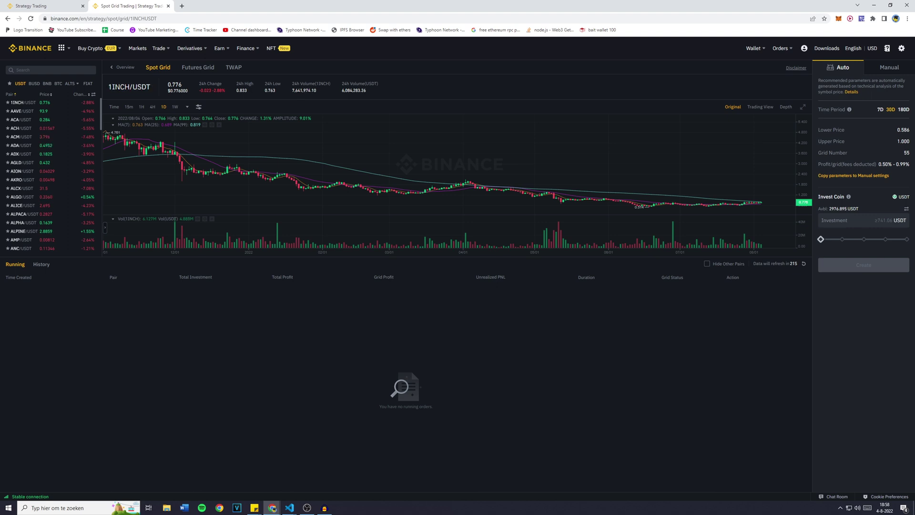
# List the BUSD trading pairs, search for "ada" and open the ADA/BUSD pair.
pyautogui.moveTo(71, 83)
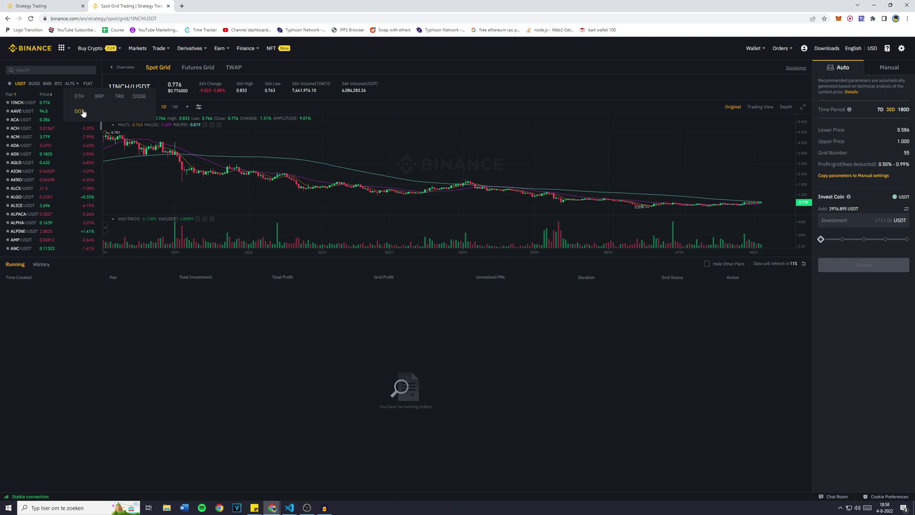
pyautogui.click(34, 83)
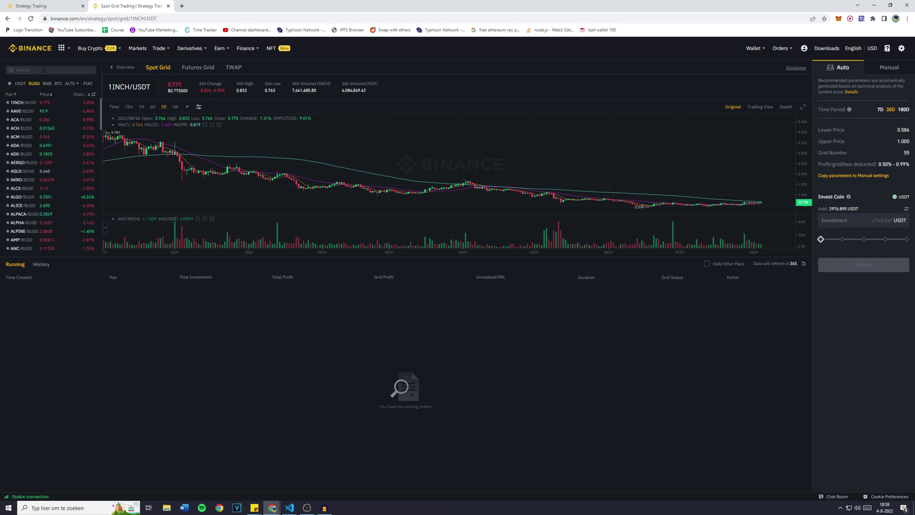
pyautogui.write('ada')
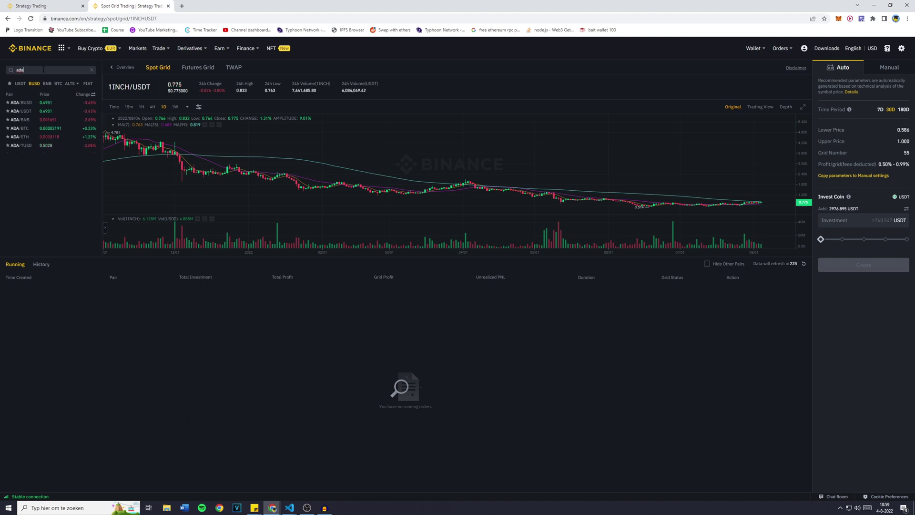
pyautogui.click(22, 104)
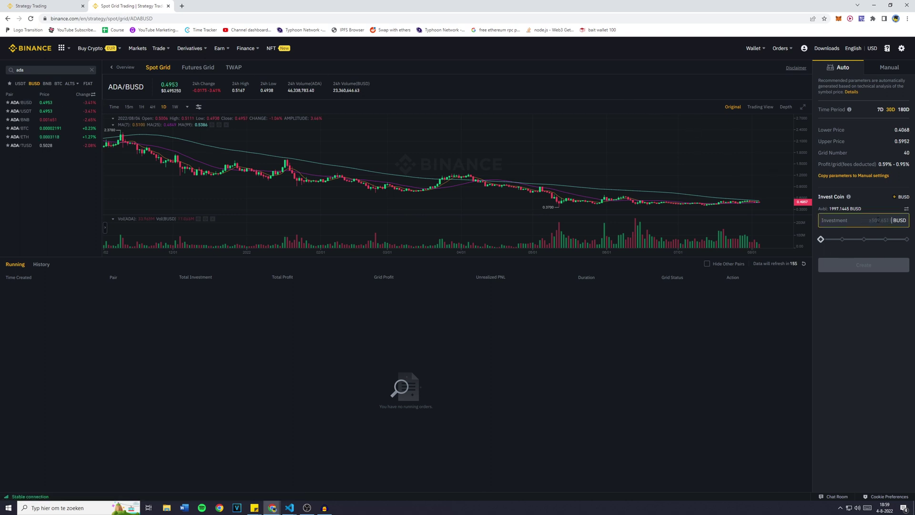
# Search the trading pairs for "trx" and open the TRX/BUSD pair.
pyautogui.click(69, 71)
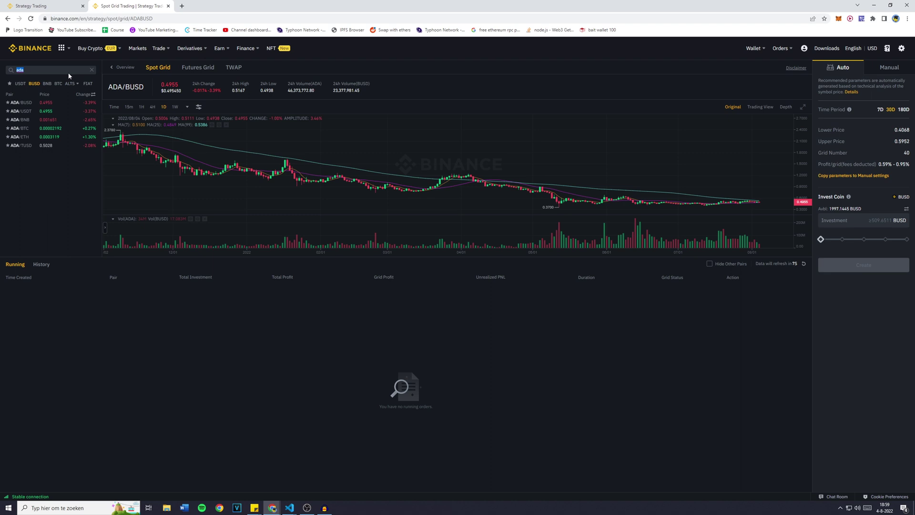
pyautogui.write('trx')
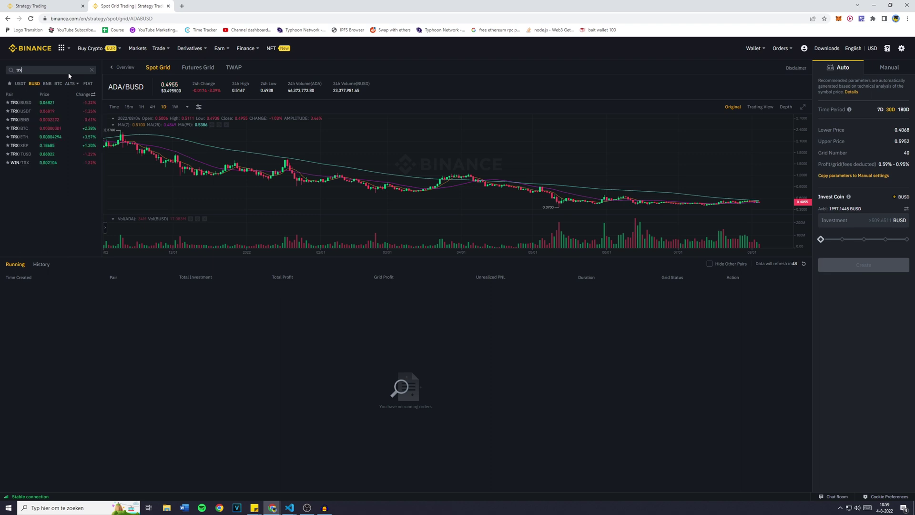
pyautogui.click(45, 102)
pyautogui.click(857, 220)
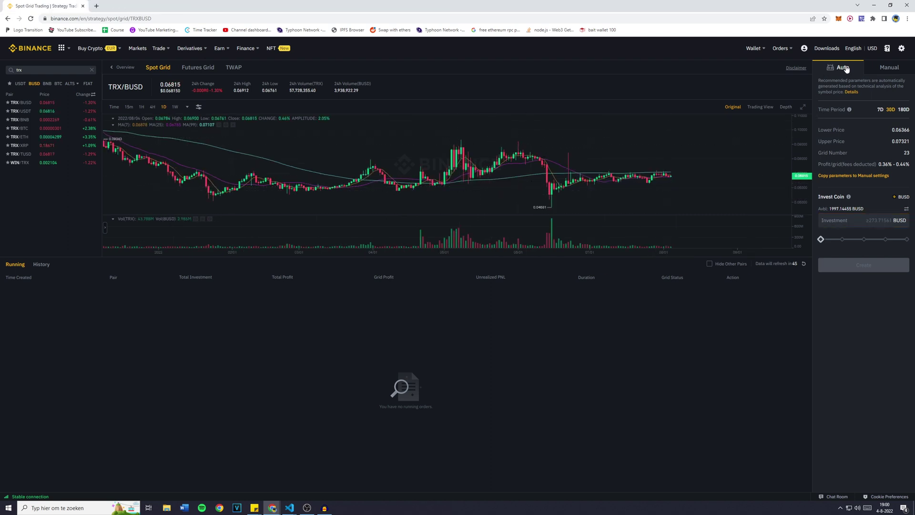
# Compare the automatic grid parameters recommended for the 7D and 180D time periods.
pyautogui.click(880, 110)
pyautogui.click(903, 111)
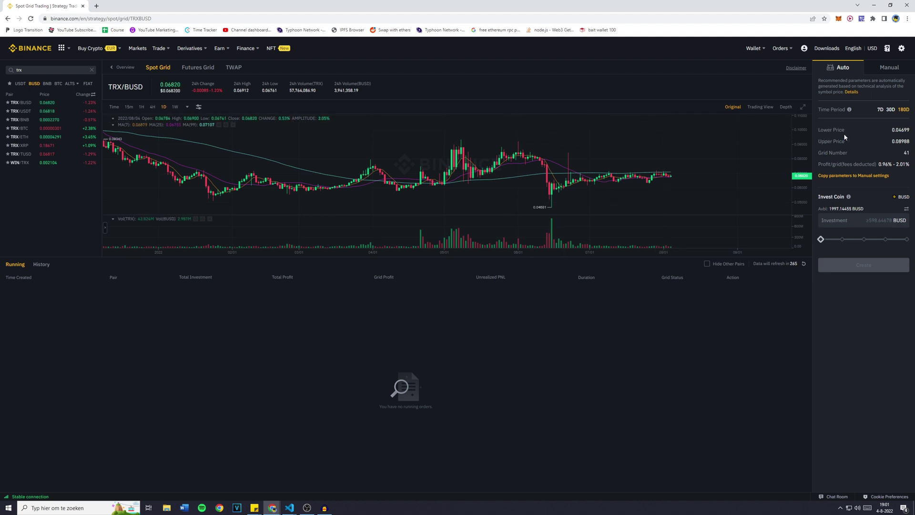
pyautogui.moveTo(828, 167)
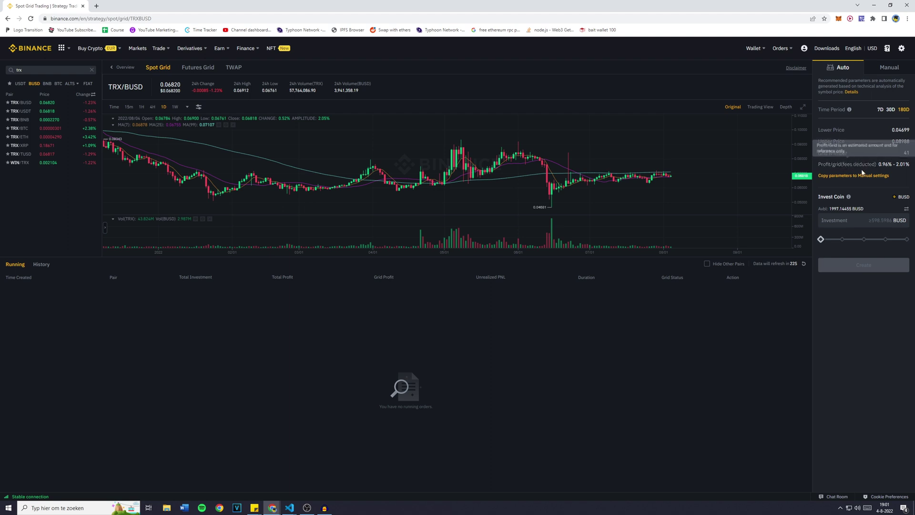
pyautogui.moveTo(849, 110)
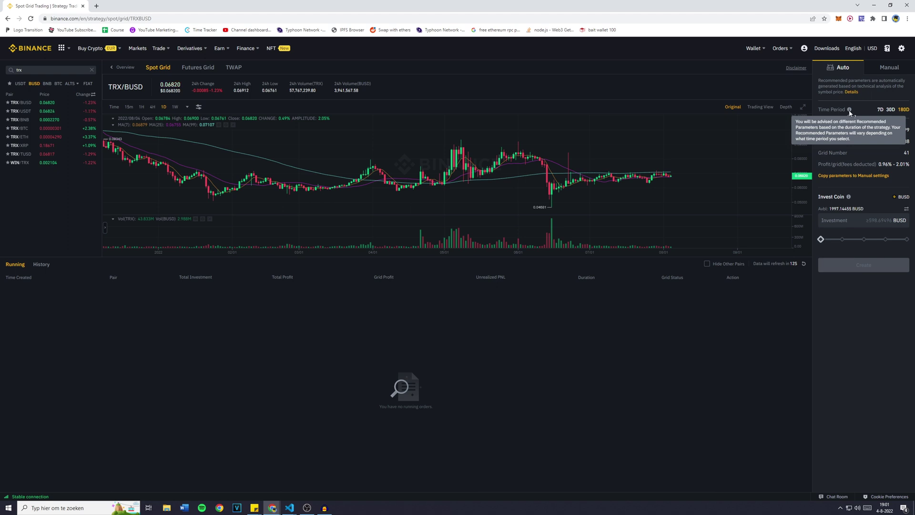
pyautogui.click(880, 111)
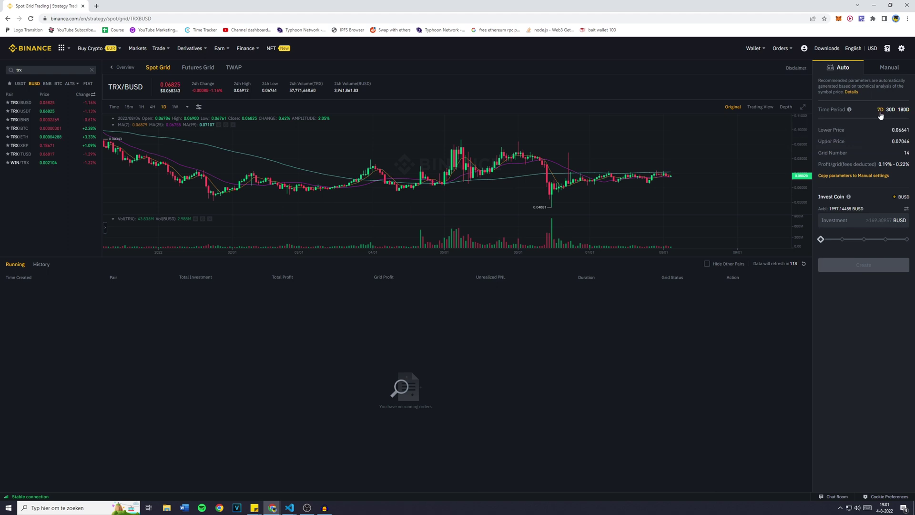
# Switch to manual grid settings, keep the Geometric mode and read how it differs from Arithmetic.
pyautogui.click(884, 71)
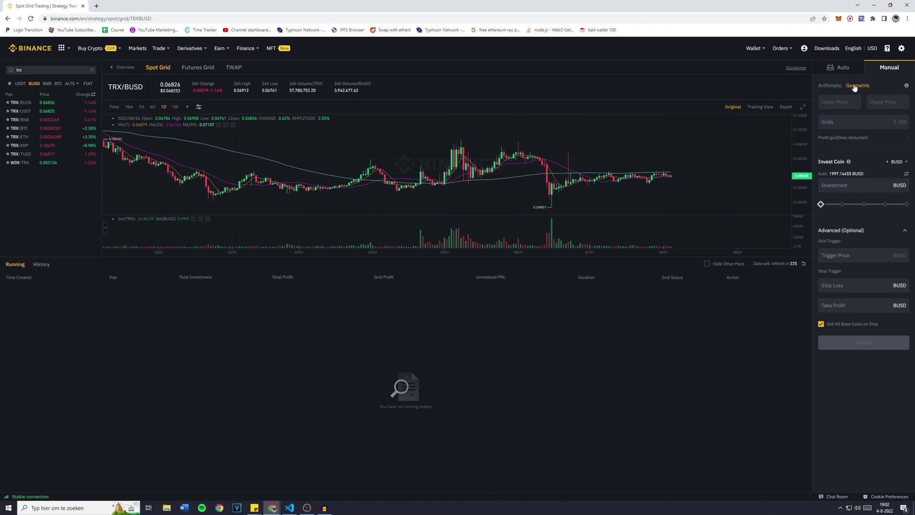
pyautogui.click(837, 88)
pyautogui.click(857, 88)
pyautogui.moveTo(906, 85)
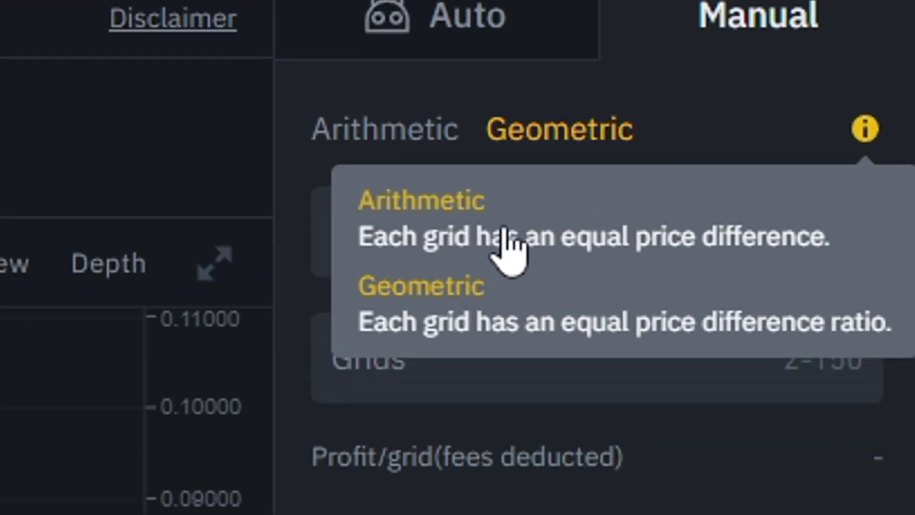
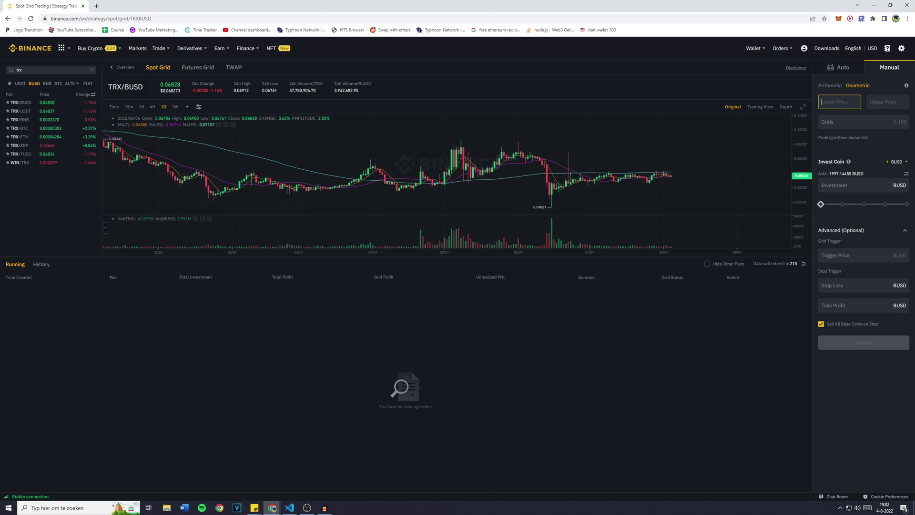
# Check the TRX/BUSD price history and set the grid's lower price to 0.02 and upper price to 0.1.
pyautogui.scroll(-2, 660, 205)
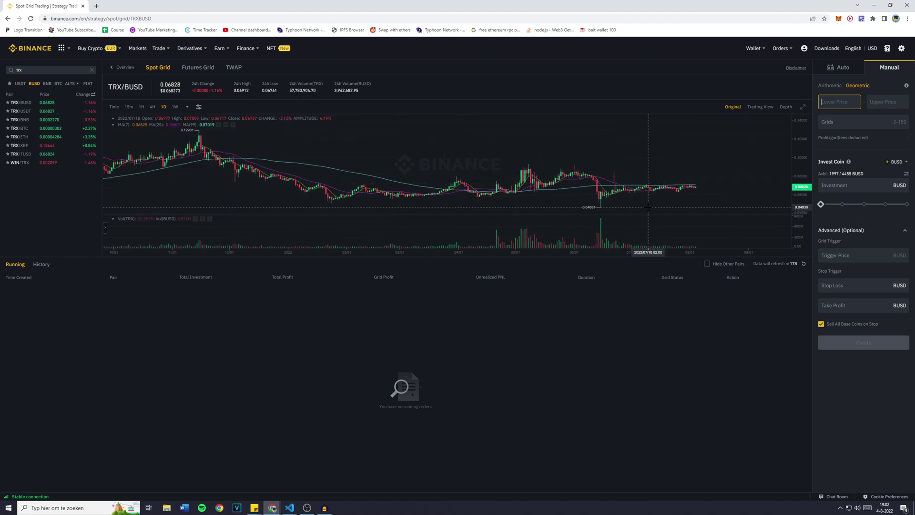
pyautogui.scroll(-4, 591, 200)
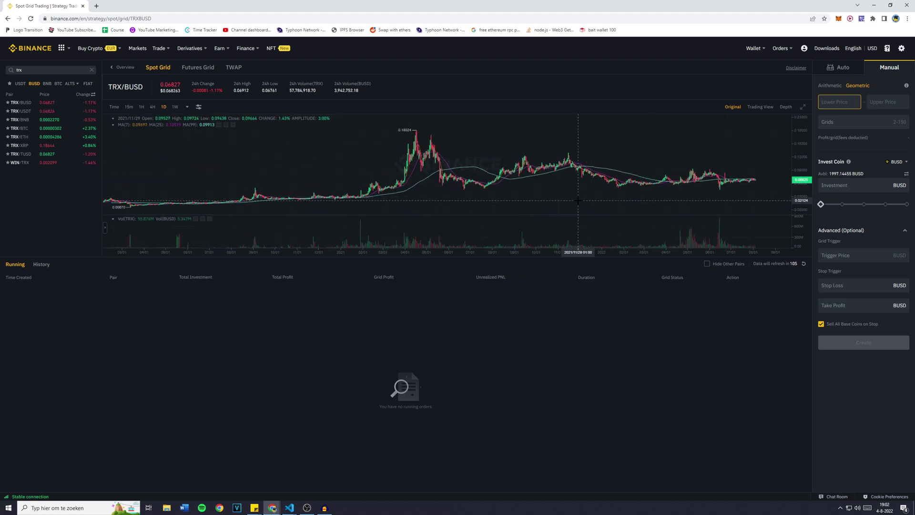
pyautogui.write('0.02')
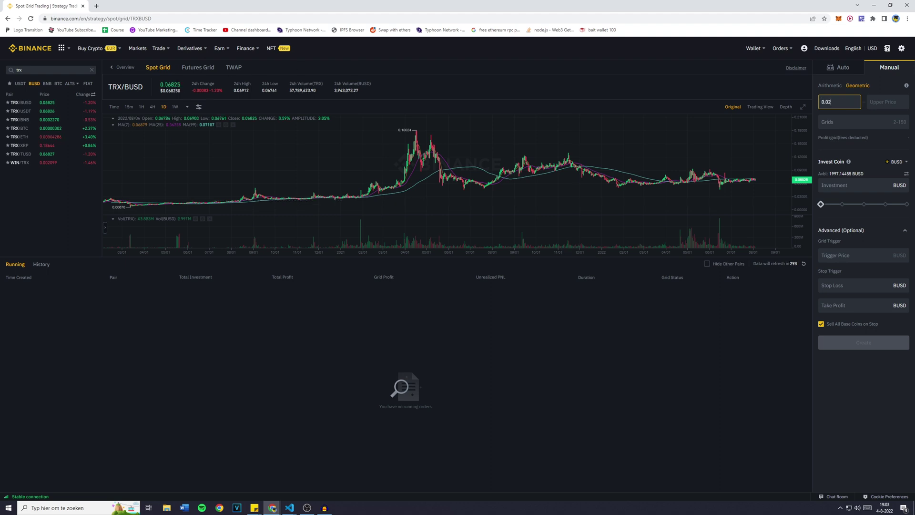
pyautogui.click(888, 99)
pyautogui.write('0.12')
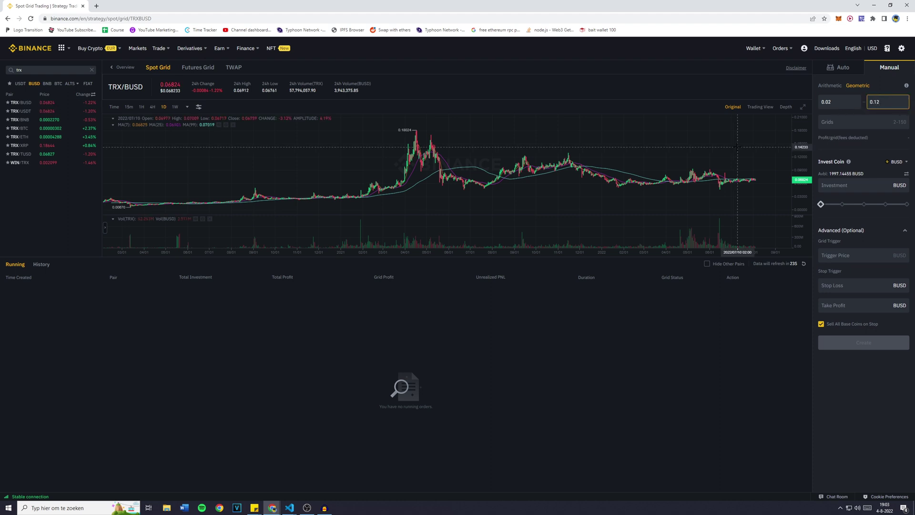
pyautogui.moveTo(624, 153); pyautogui.dragTo(519, 153)
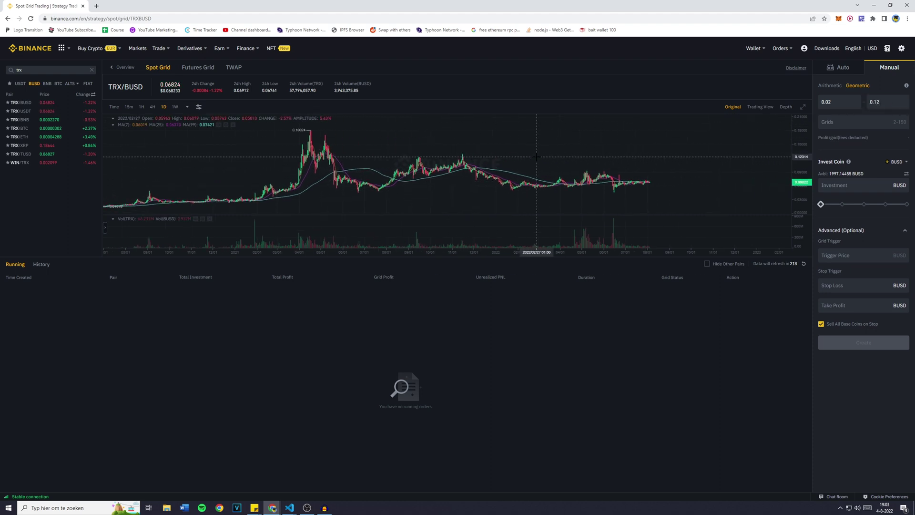
pyautogui.click(881, 102)
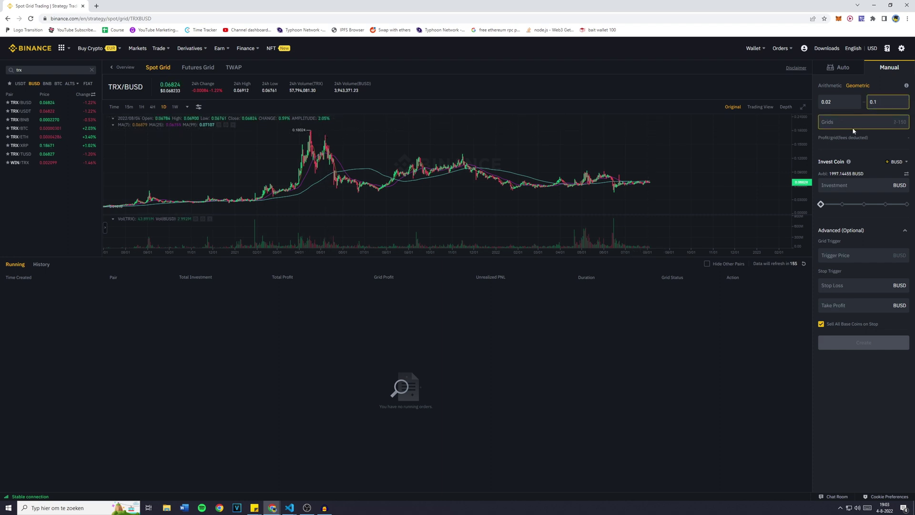
# Set the manual grid's upper price to 0.15 and the number of grids to 150.
pyautogui.click(877, 141)
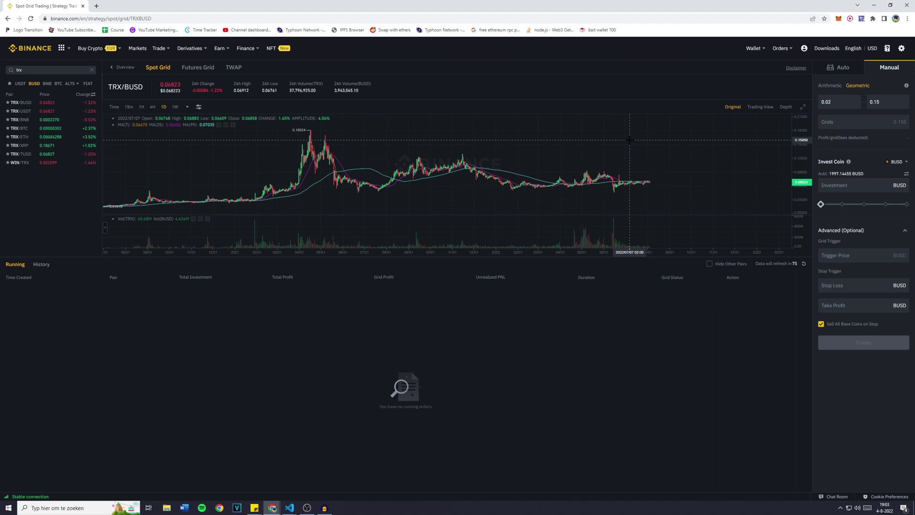
pyautogui.click(851, 122)
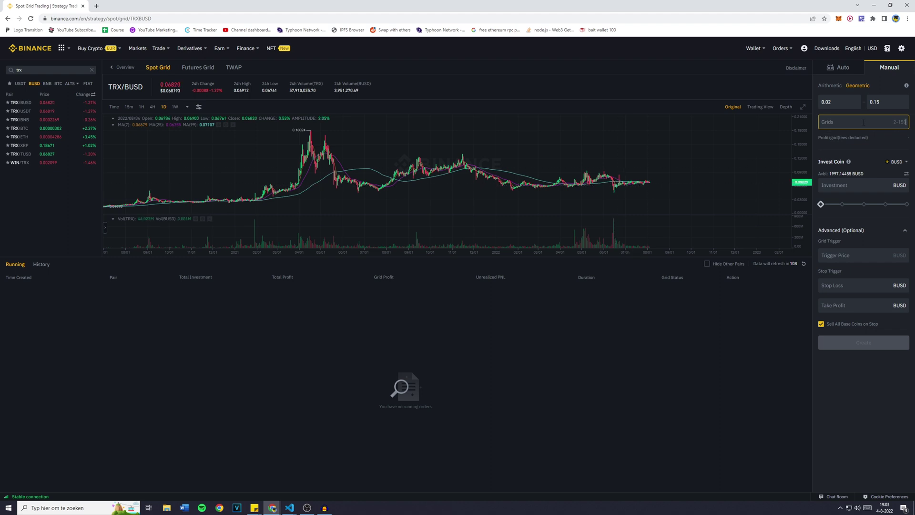
pyautogui.write('150')
pyautogui.click(861, 153)
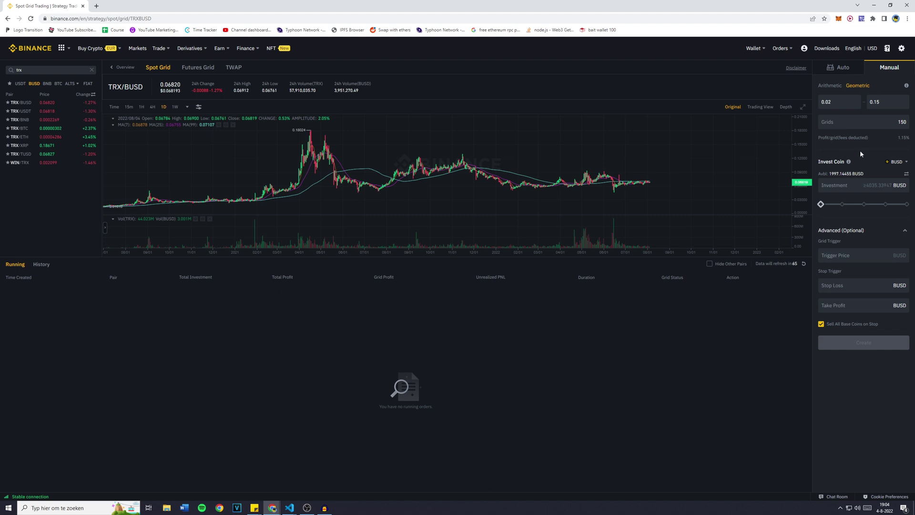
pyautogui.moveTo(834, 139)
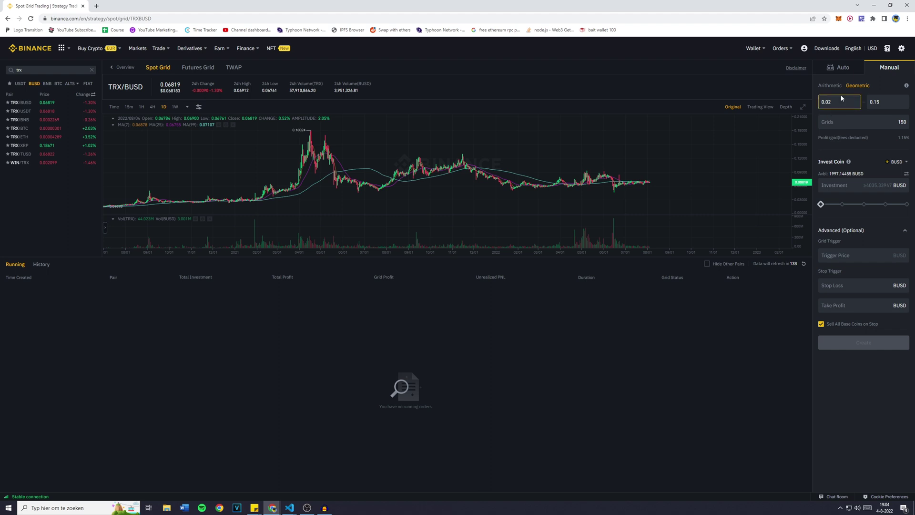
pyautogui.click(851, 188)
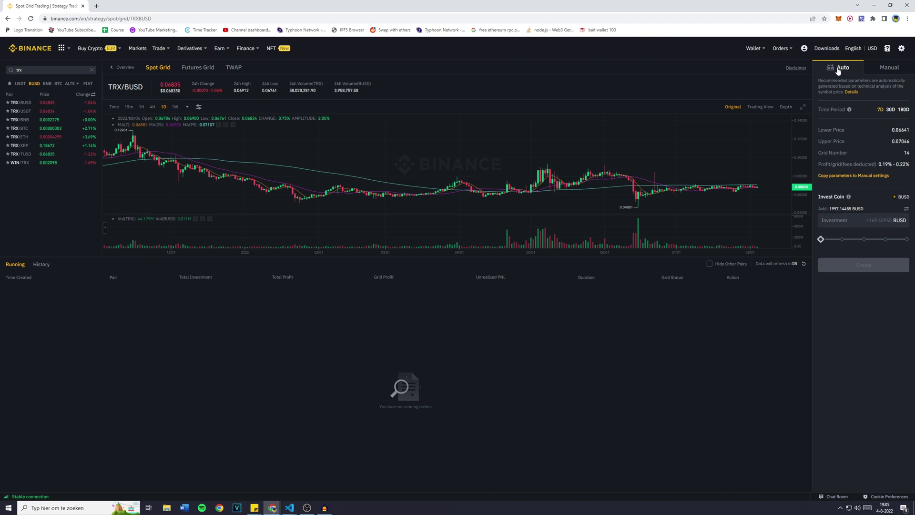
# Use the automatic grid parameters for the 30D time period with an investment of 300 BUSD.
pyautogui.click(889, 109)
pyautogui.click(860, 222)
pyautogui.write('300')
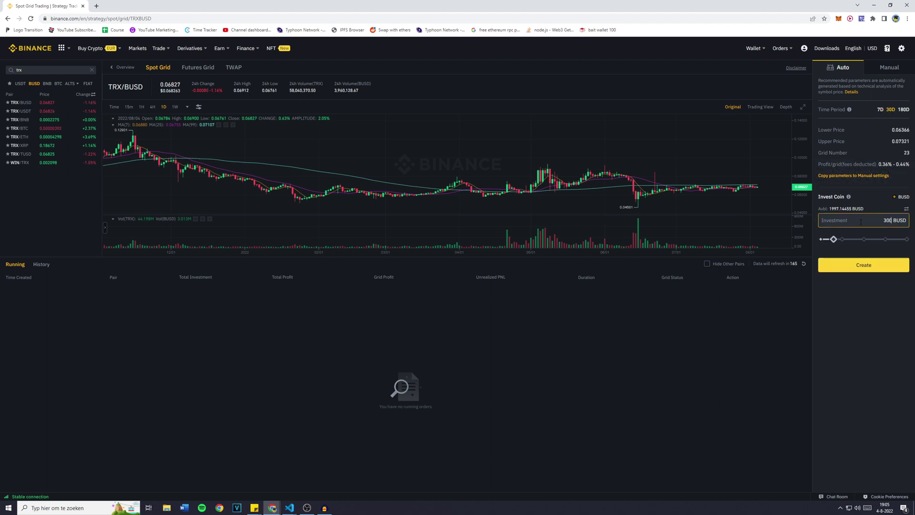
# Create the TRX/BUSD grid, review the order details, agree to the Risk Disclaimer and confirm the order.
pyautogui.click(864, 265)
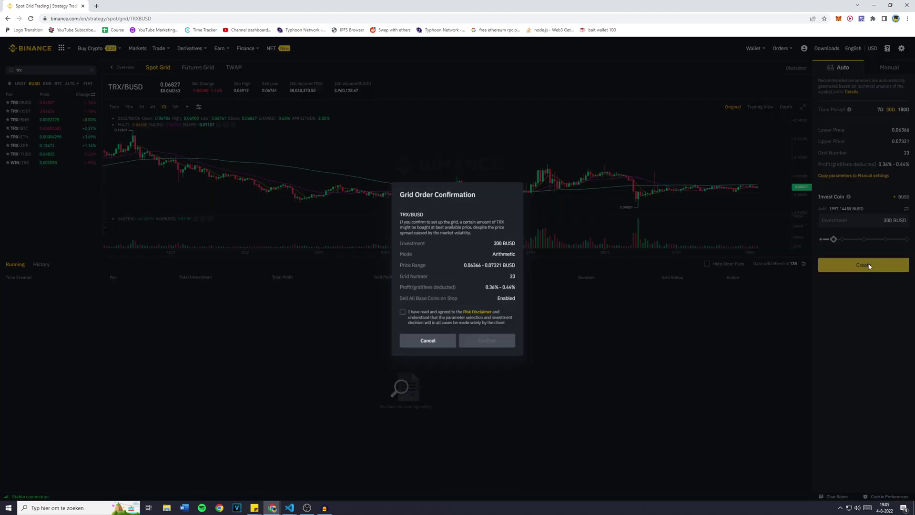
pyautogui.moveTo(397, 194); pyautogui.dragTo(483, 187)
pyautogui.click(483, 187)
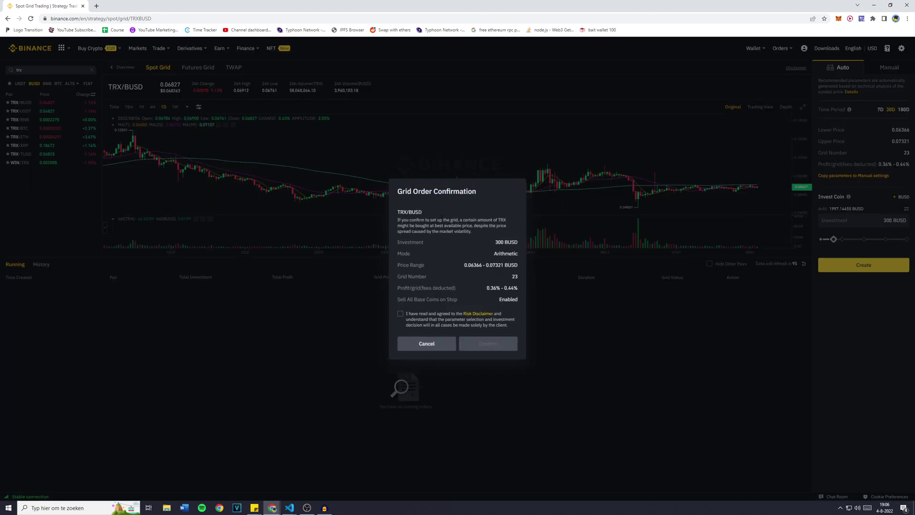
pyautogui.moveTo(462, 219); pyautogui.dragTo(490, 225)
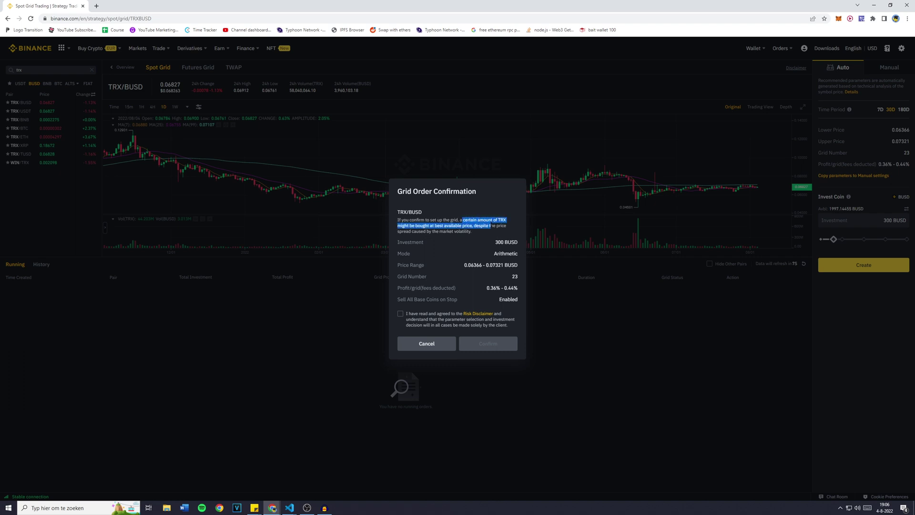
pyautogui.moveTo(414, 226); pyautogui.dragTo(471, 226)
pyautogui.click(471, 226)
pyautogui.click(407, 315)
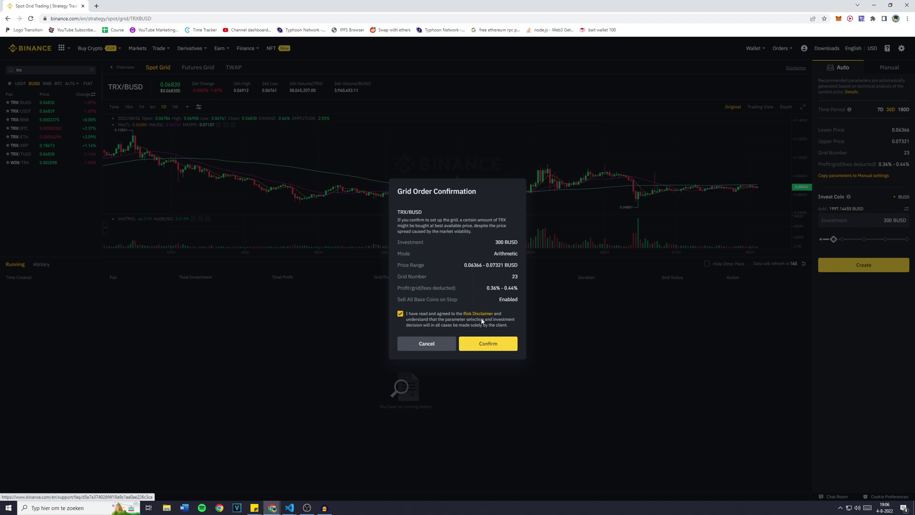
pyautogui.click(489, 350)
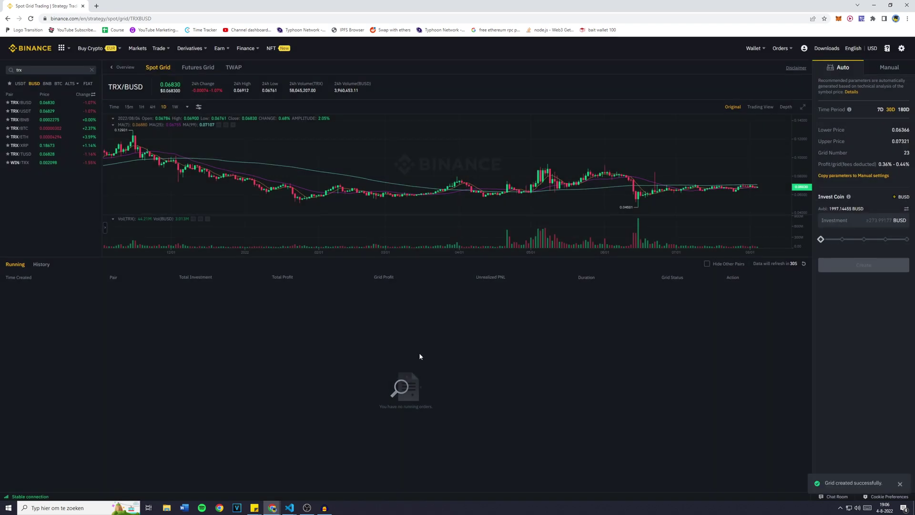
pyautogui.click(900, 483)
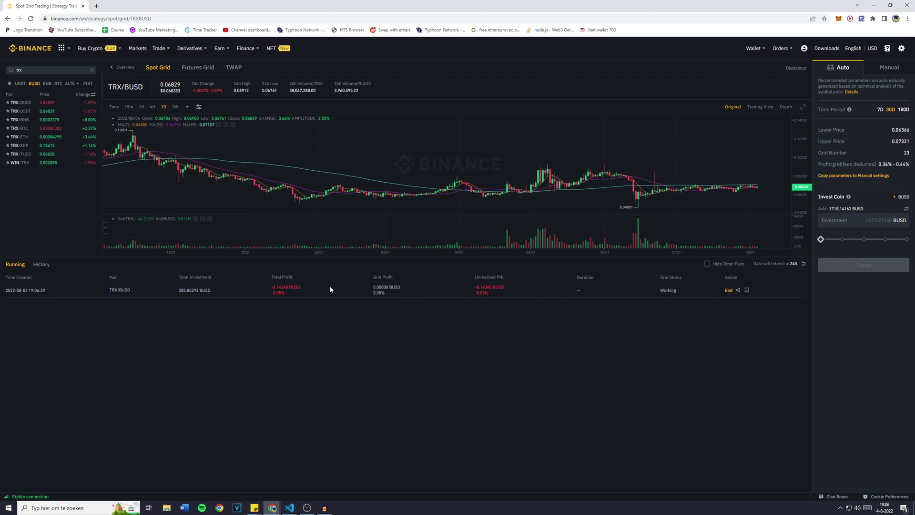